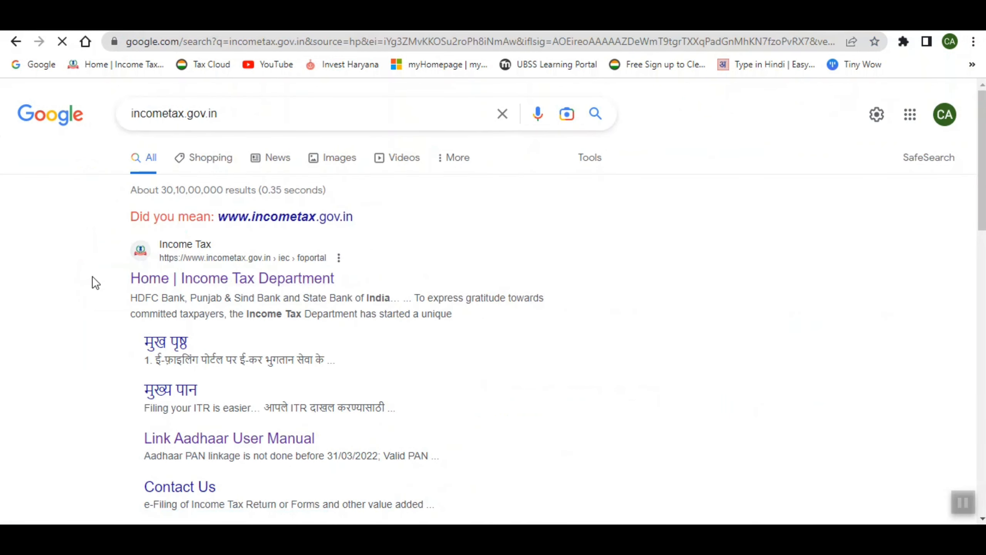
Open the Income Tax Department portal's download page and set the assessment year to 2022-23.
left_click(215, 278)
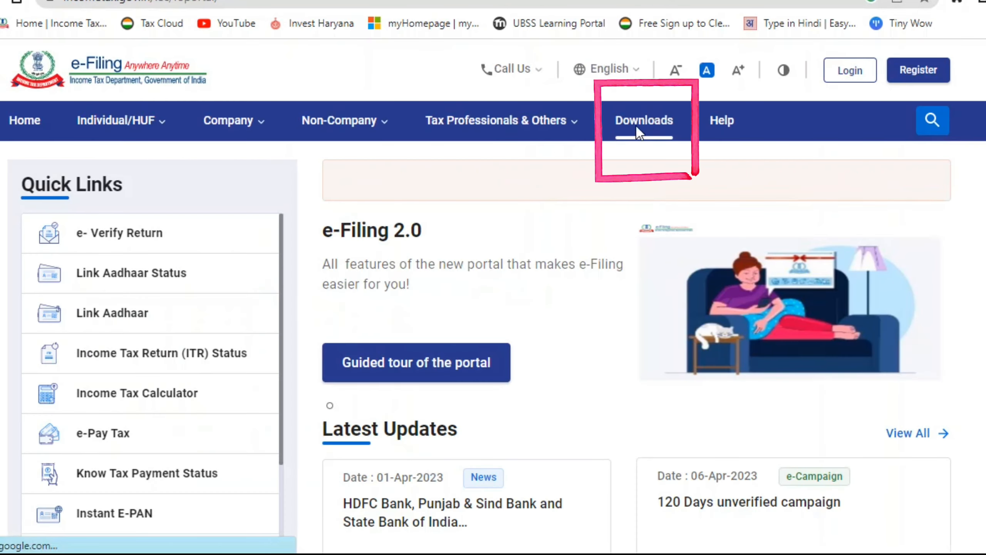
left_click(639, 132)
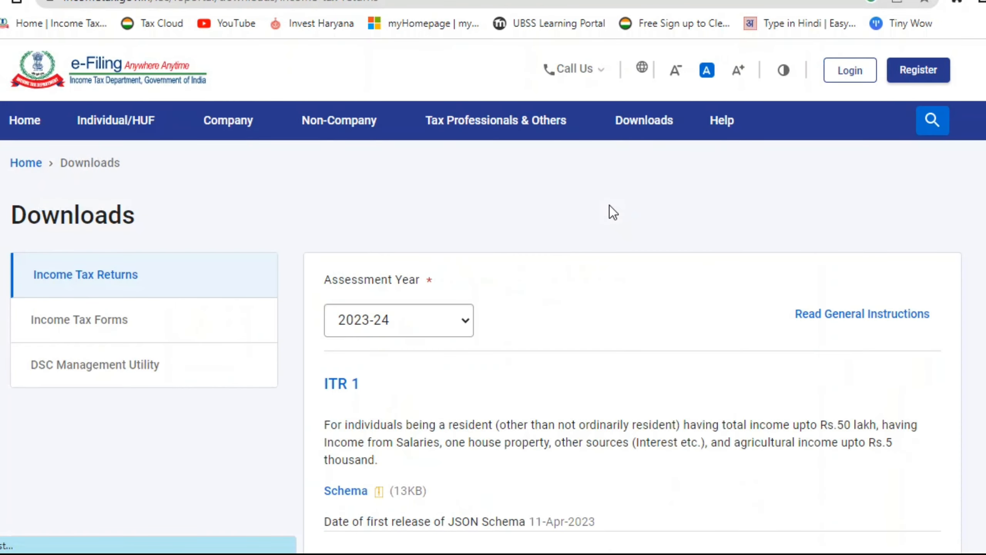
left_click(376, 331)
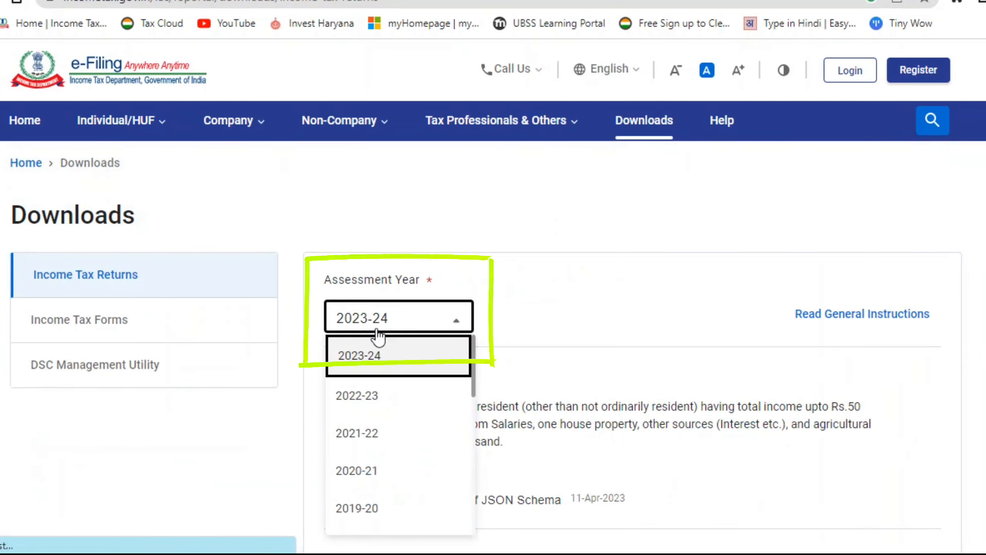
left_click(376, 390)
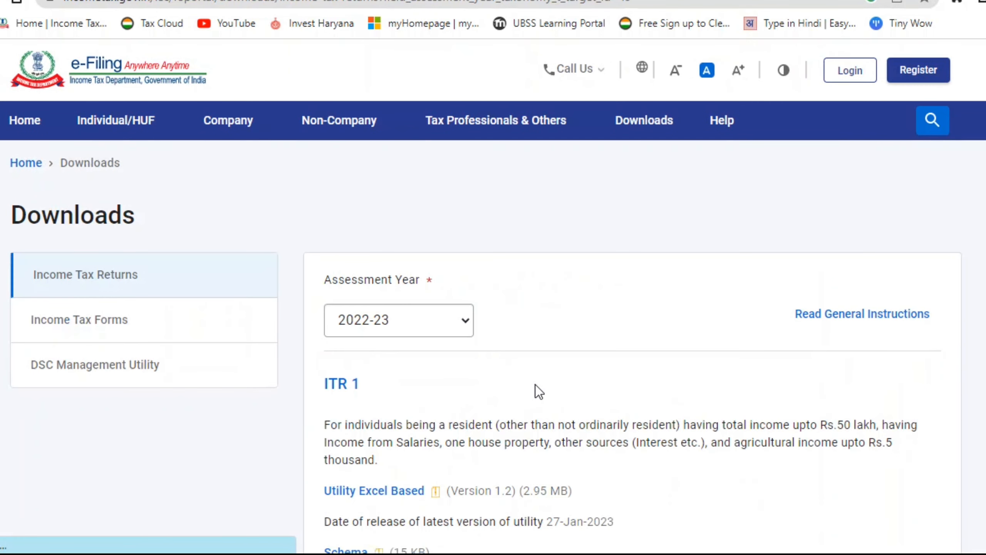
Download the Excel-based utility for ITR 4 and show the downloaded zip in its folder.
scroll(536, 385, "down", 1)
scroll(535, 385, "down", 10)
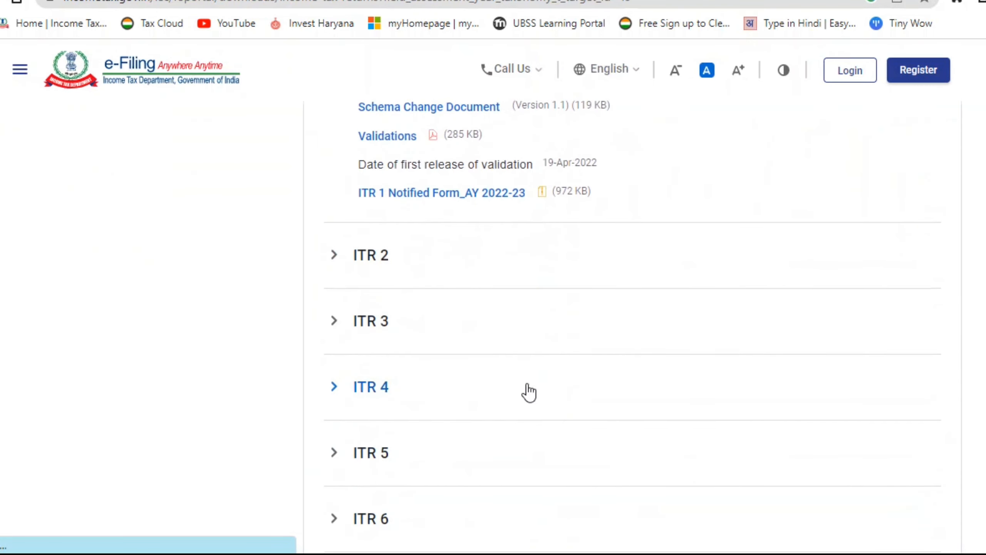
left_click(345, 384)
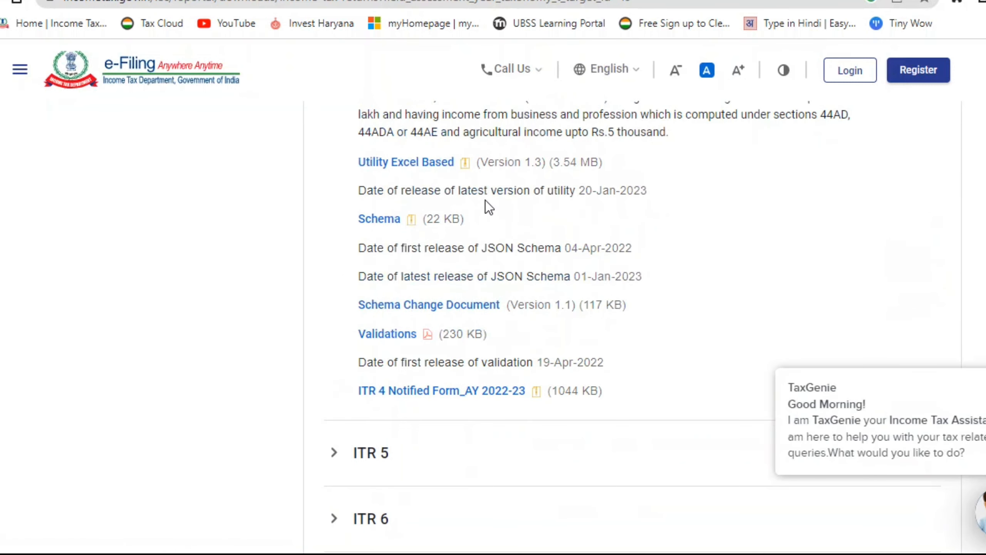
left_click(411, 165)
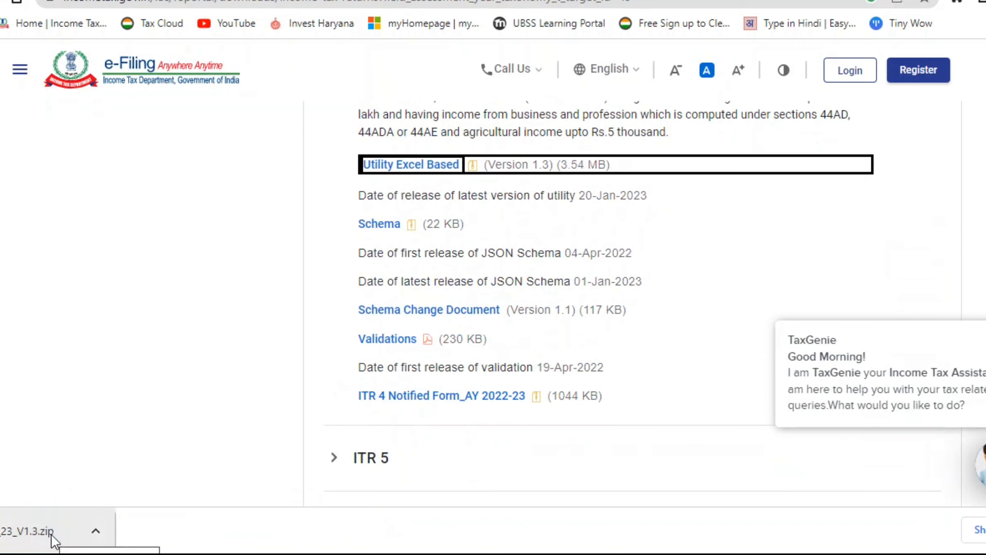
left_click(96, 535)
left_click(145, 469)
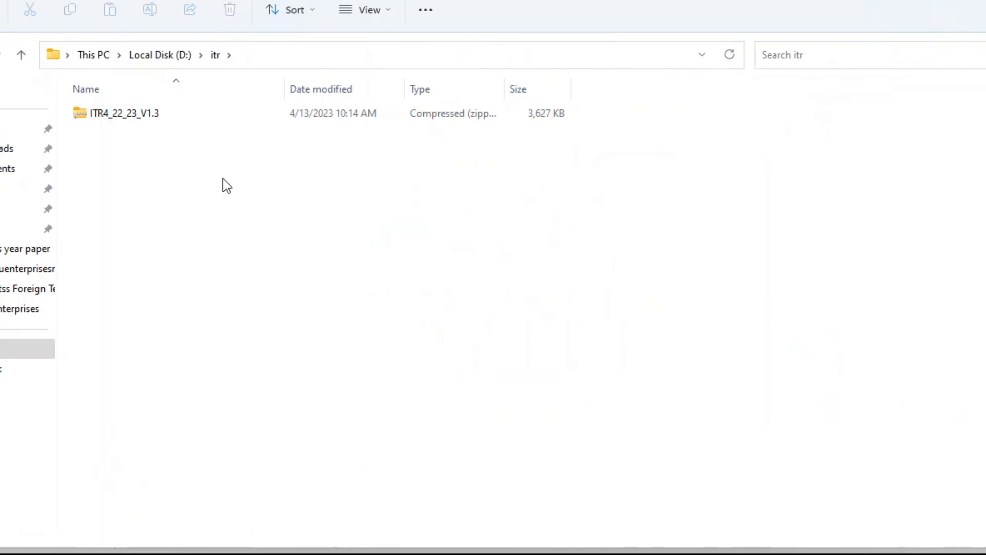
Extract ITR4_22_23_V1.3 into its default folder, open the extracted Excel utility and dismiss its opening notice.
right_click(124, 118)
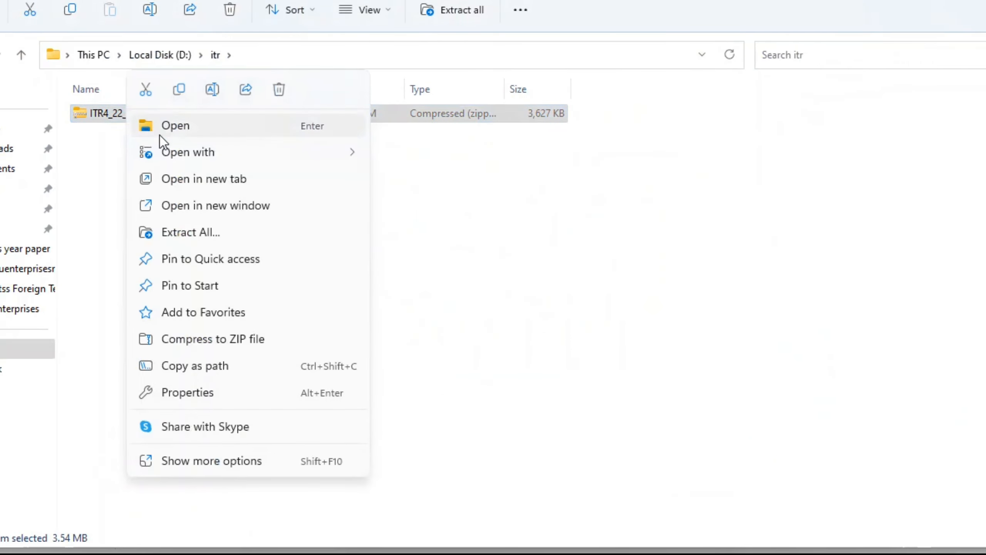
left_click(180, 232)
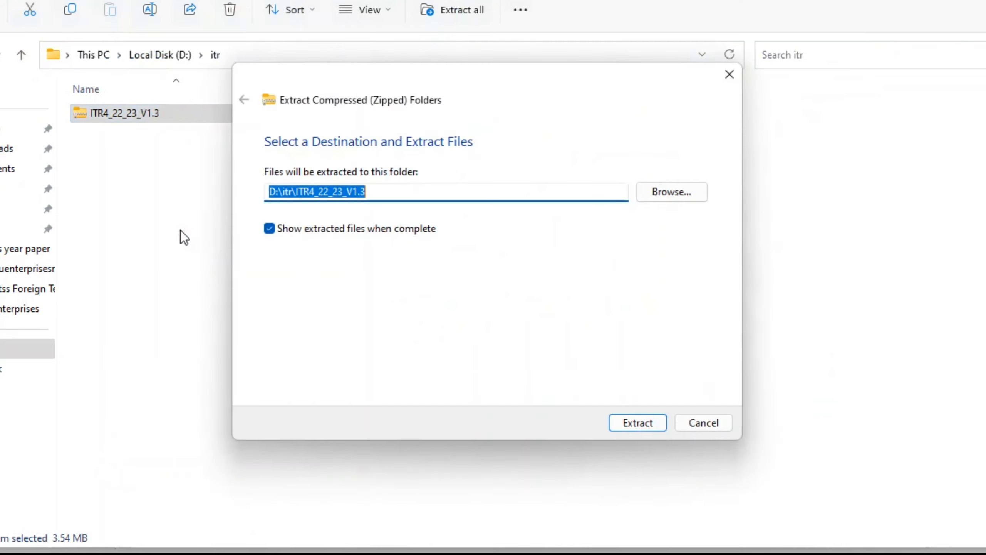
key("Return")
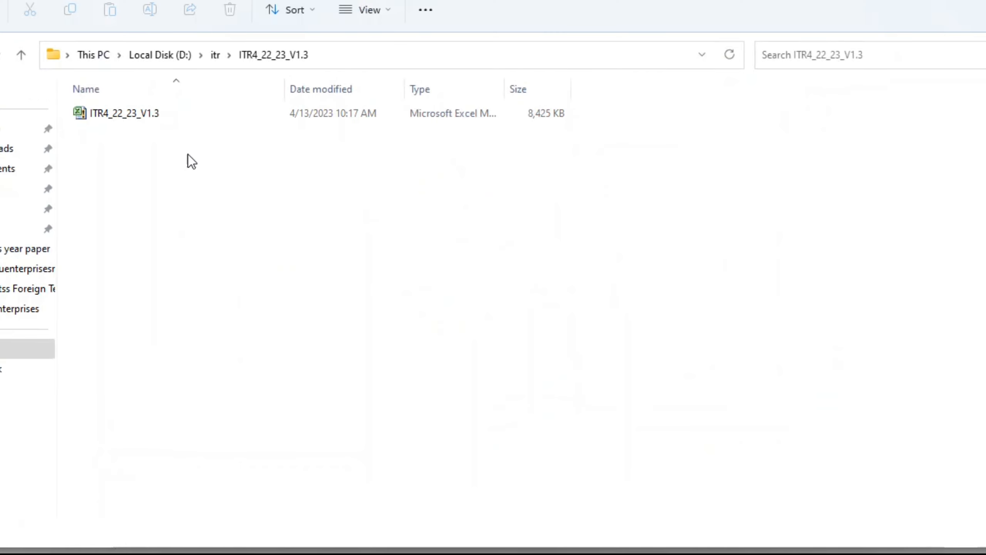
double_click(152, 112)
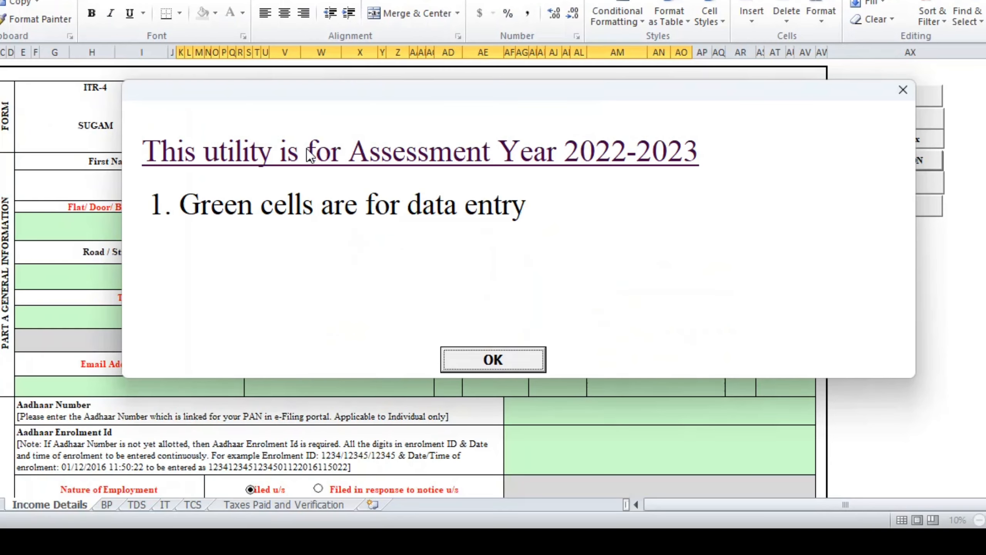
left_click(474, 361)
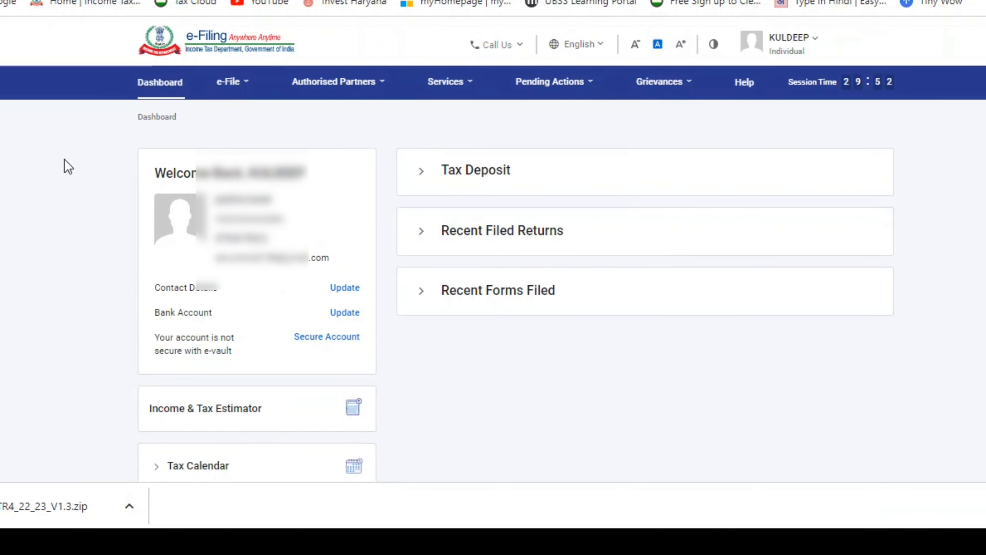
In the e-Filing account, download the pre-filled income tax return data for assessment year 2022-23.
left_click(225, 92)
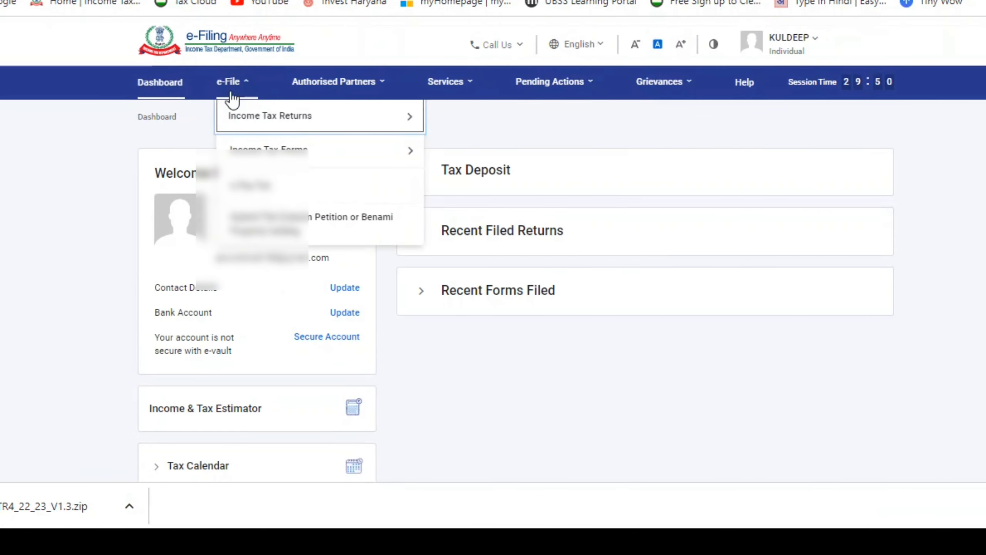
mouse_move(272, 117)
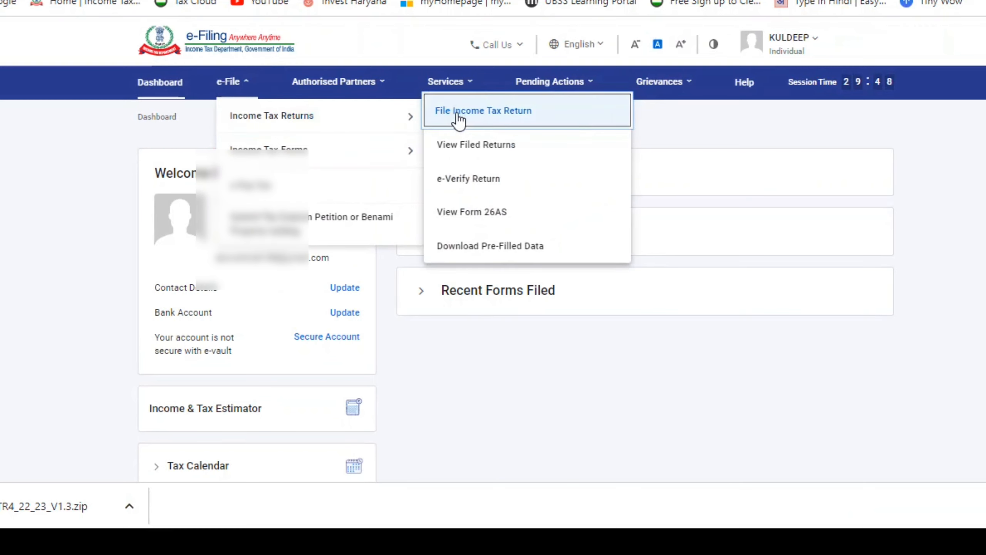
left_click(473, 252)
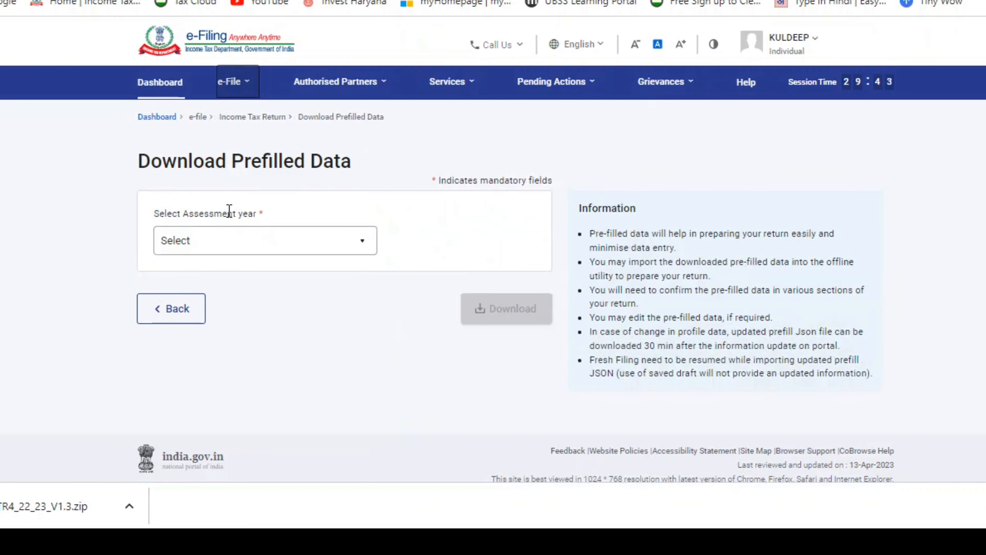
left_click(223, 240)
left_click(205, 304)
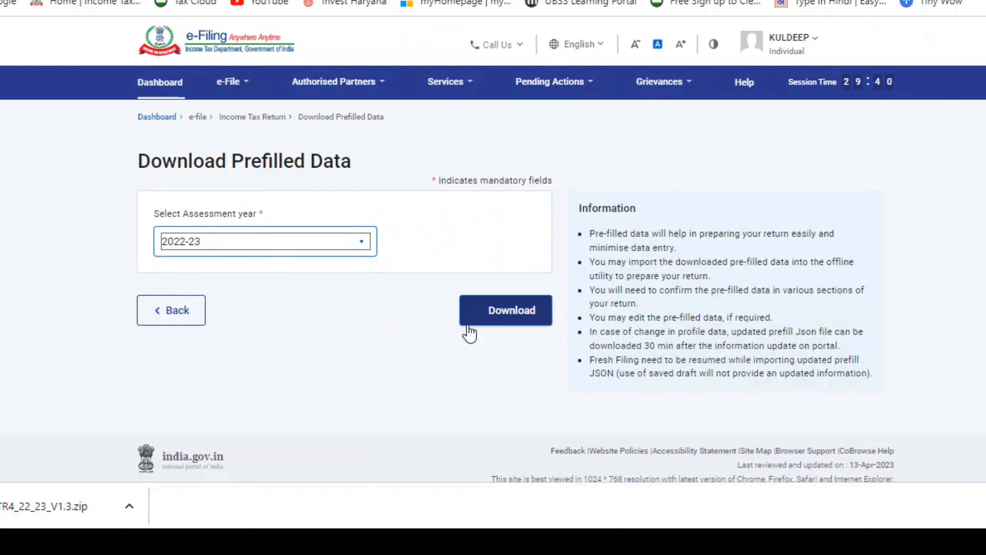
left_click(495, 322)
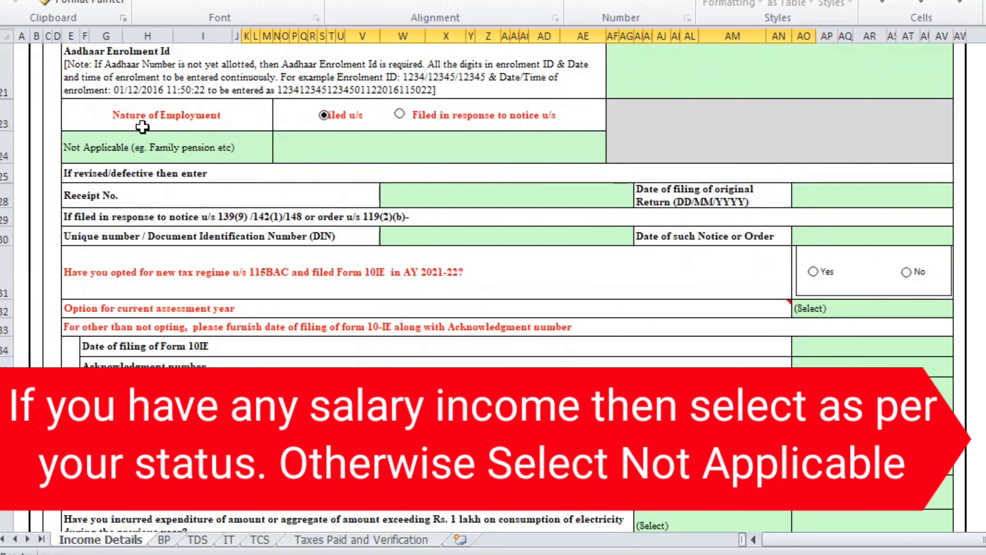
In the ITR 4 utility, set Nature of Employment to Not Applicable (eg. Family pension etc) and the filing section to 139(8A).
left_click(162, 159)
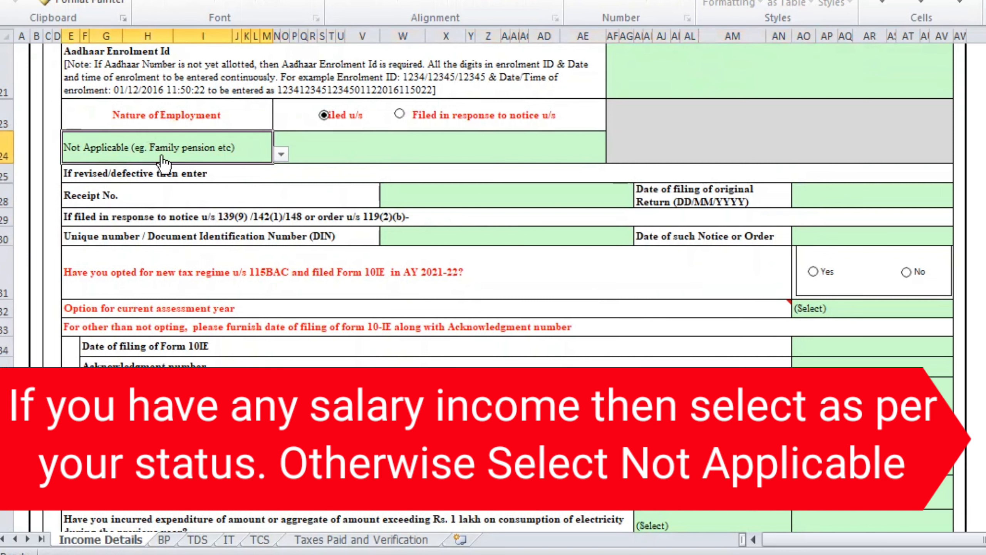
key("alt+Down")
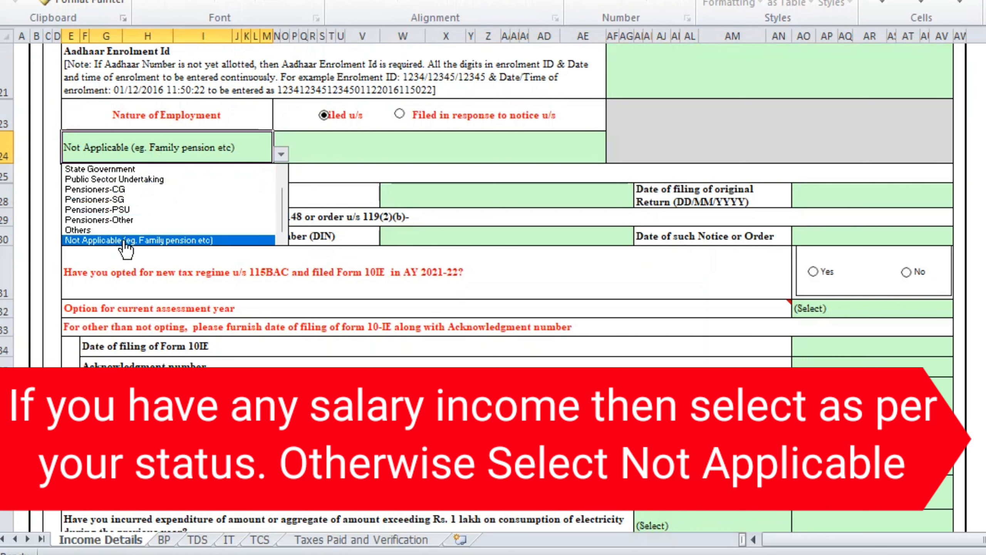
left_click(125, 240)
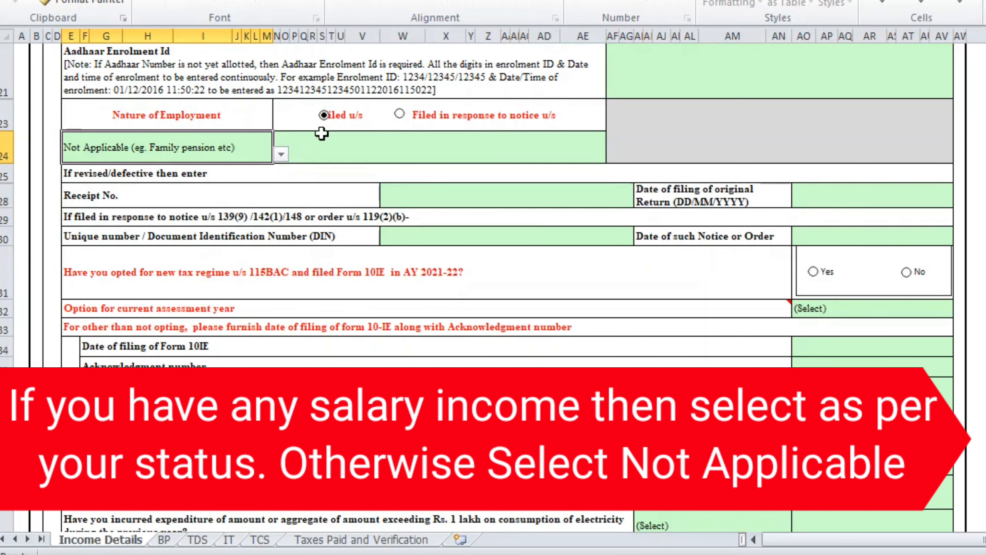
left_click(427, 155)
key("alt+Down")
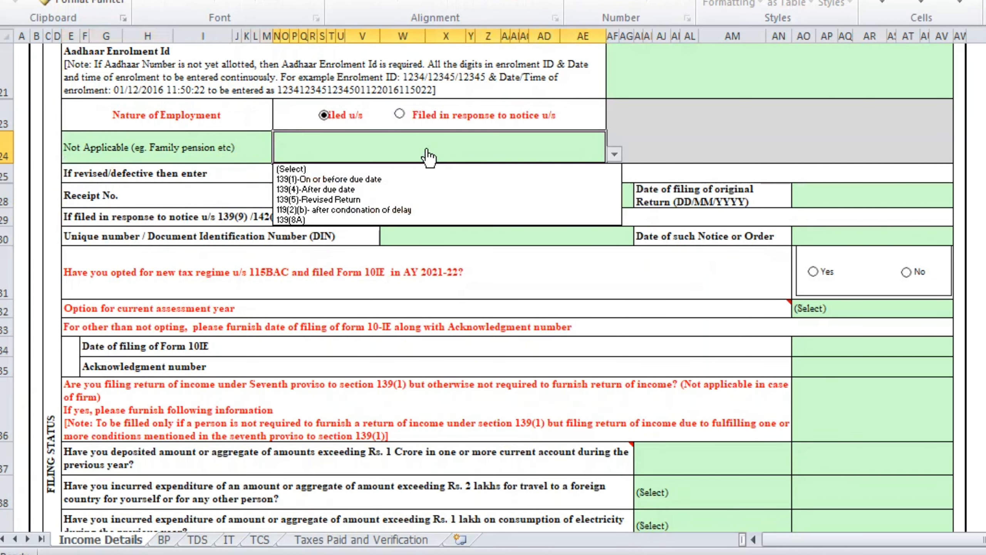
left_click(349, 220)
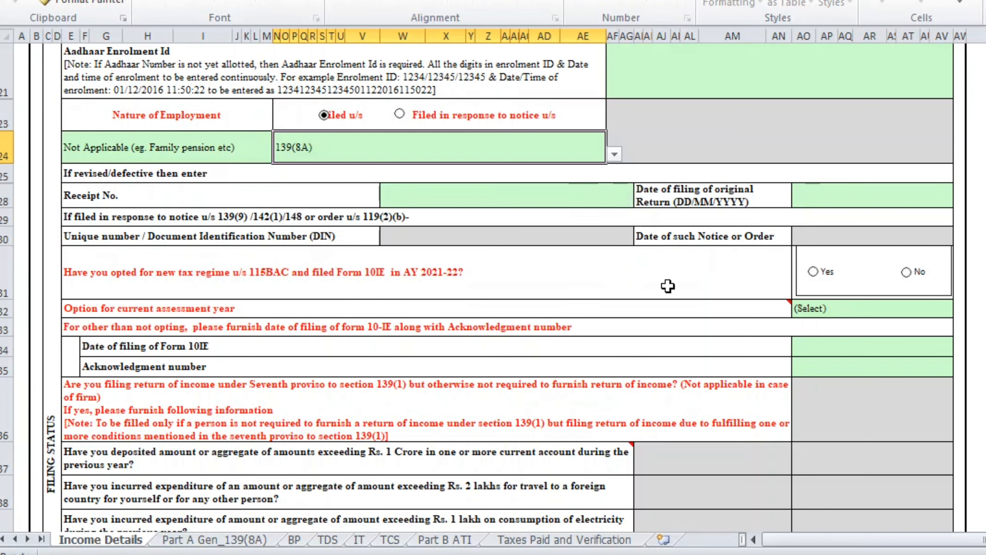
Answer No to having opted for the new tax regime in AY 2021-22, and set the current year's option to Not opting.
left_click(907, 272)
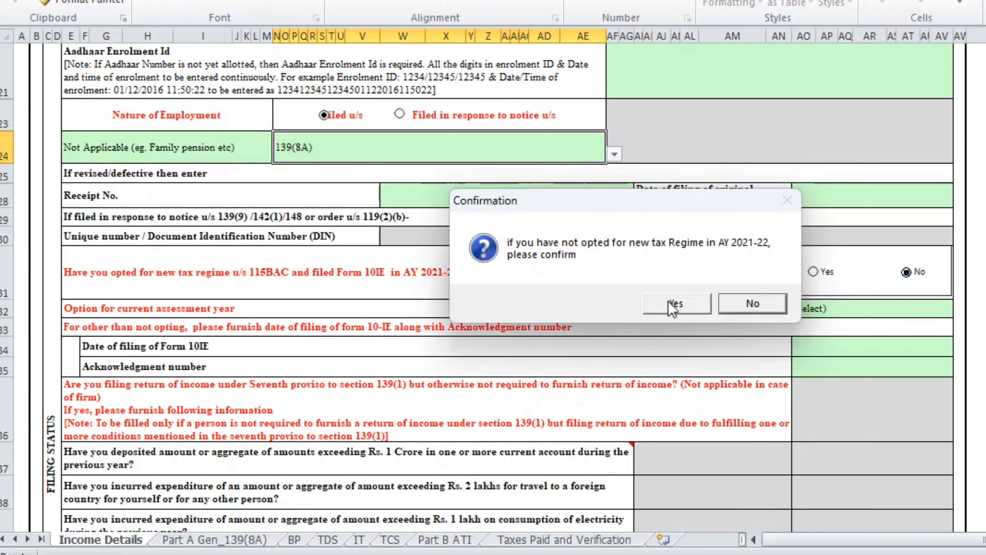
left_click(673, 304)
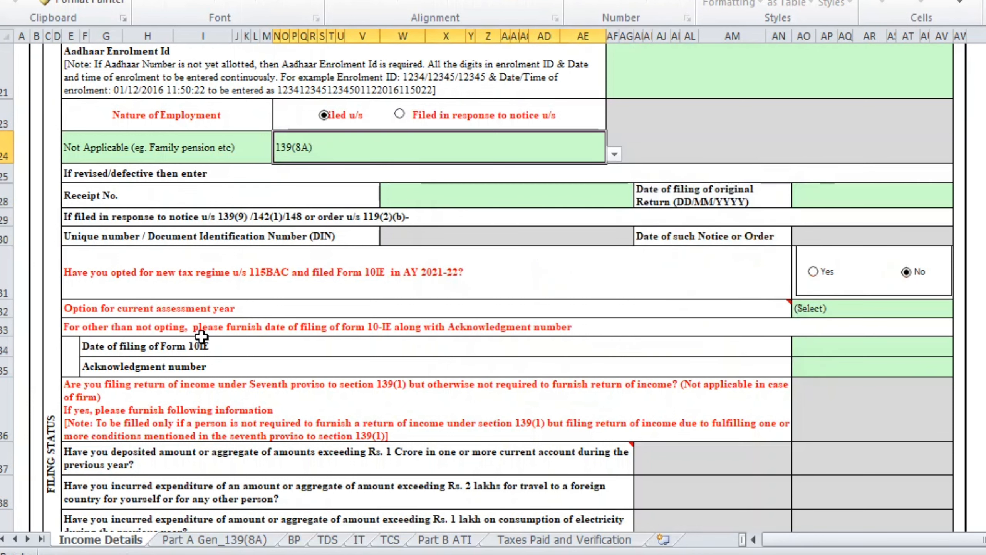
left_click(836, 310)
key("alt+Down")
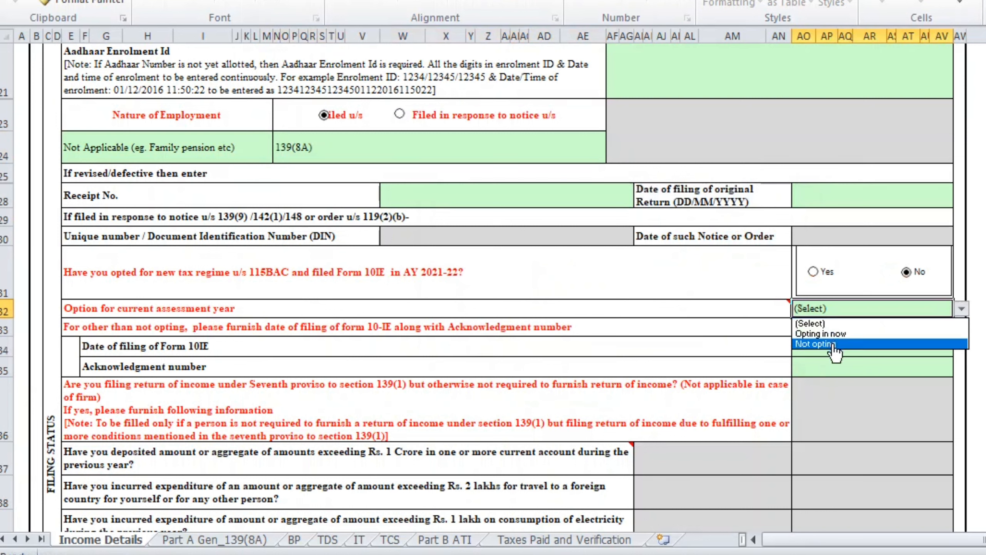
left_click(821, 345)
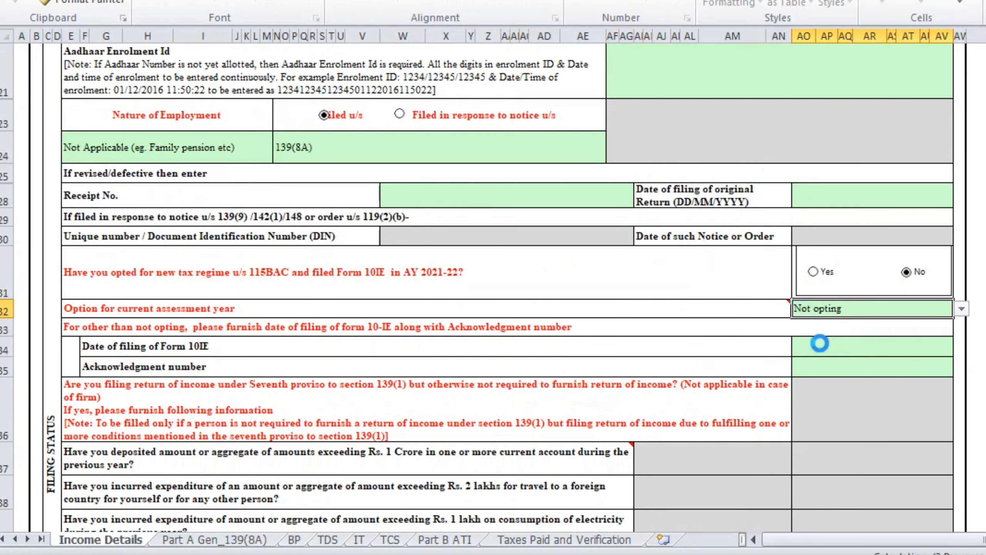
left_click(656, 302)
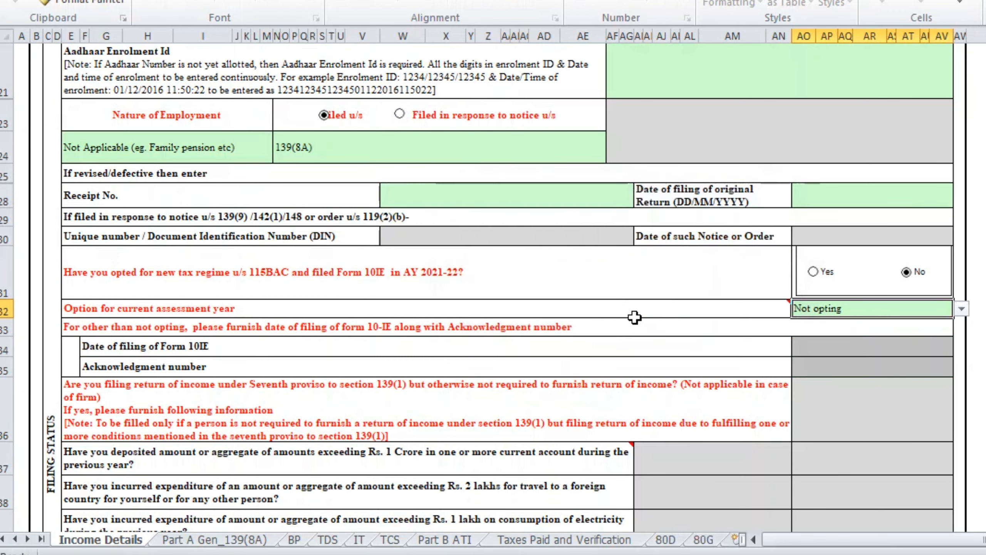
Record Sec 10(5)-Leave Travel concession/assistance as the first exempt allowance under gross salary, with an amount of 0.
scroll(571, 404, "down", 6)
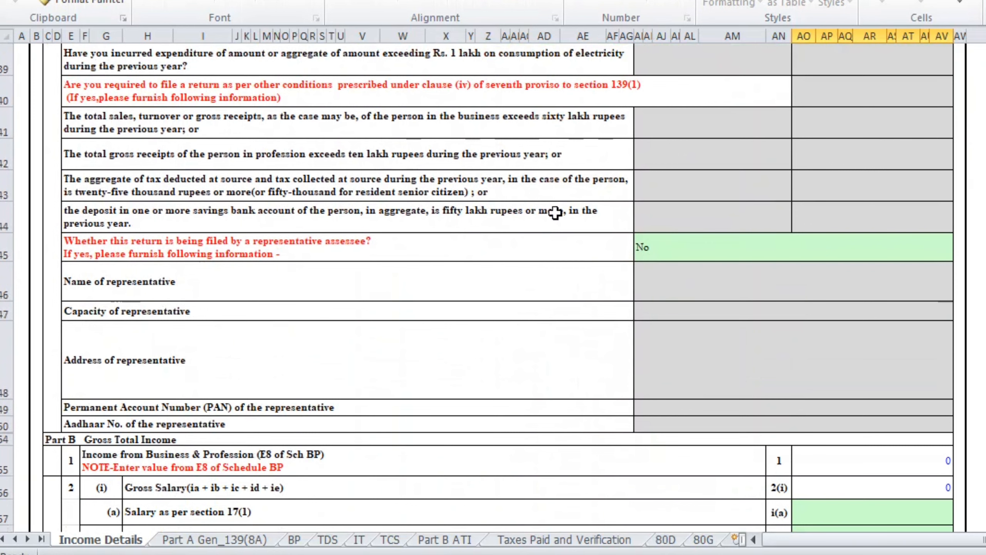
scroll(652, 249, "down", 3)
scroll(652, 249, "down", 2)
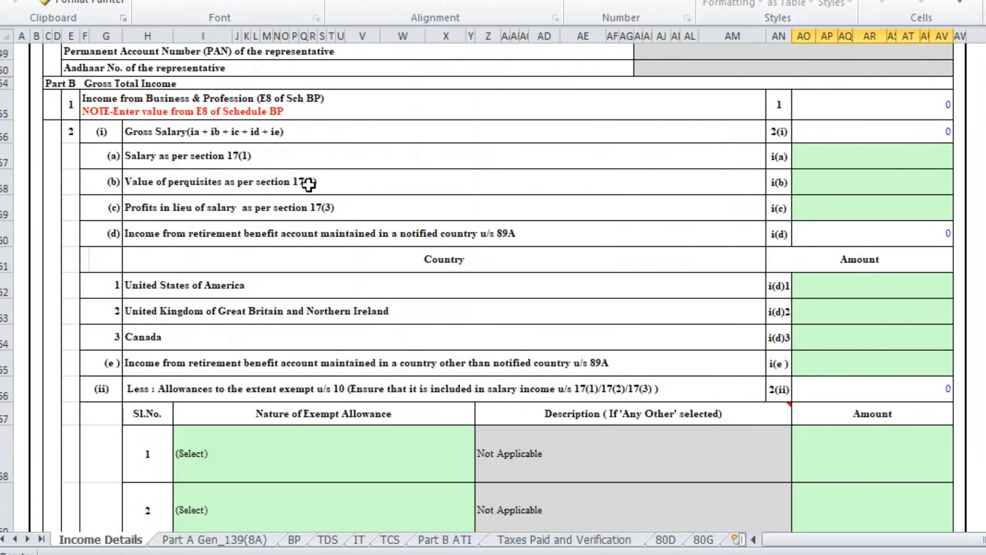
scroll(231, 223, "down", 2)
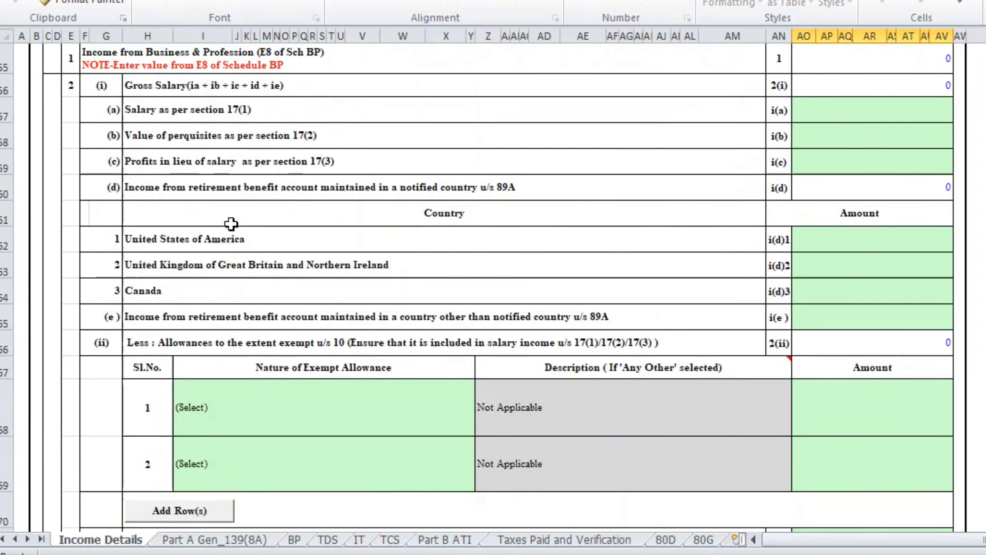
scroll(231, 223, "down", 1)
scroll(232, 223, "down", 2)
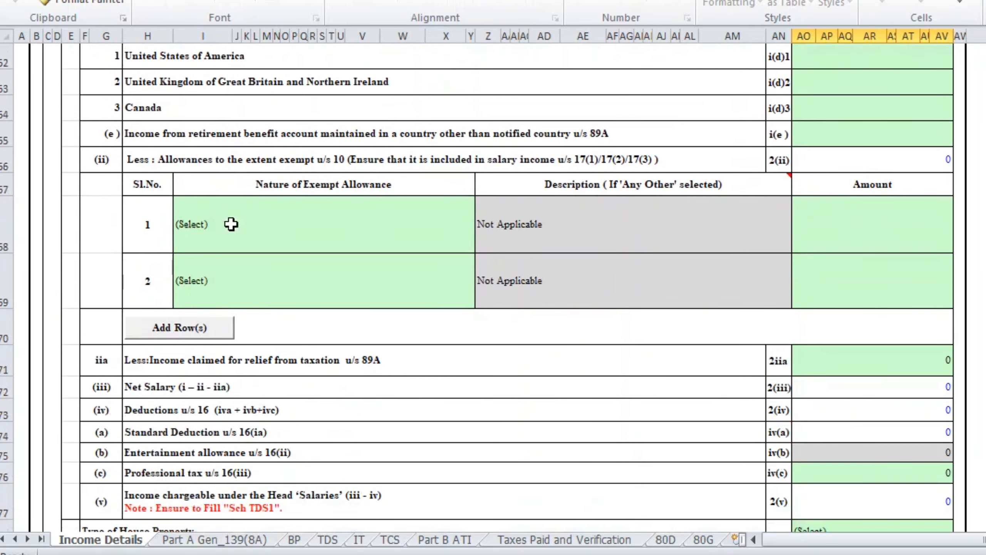
left_click(278, 240)
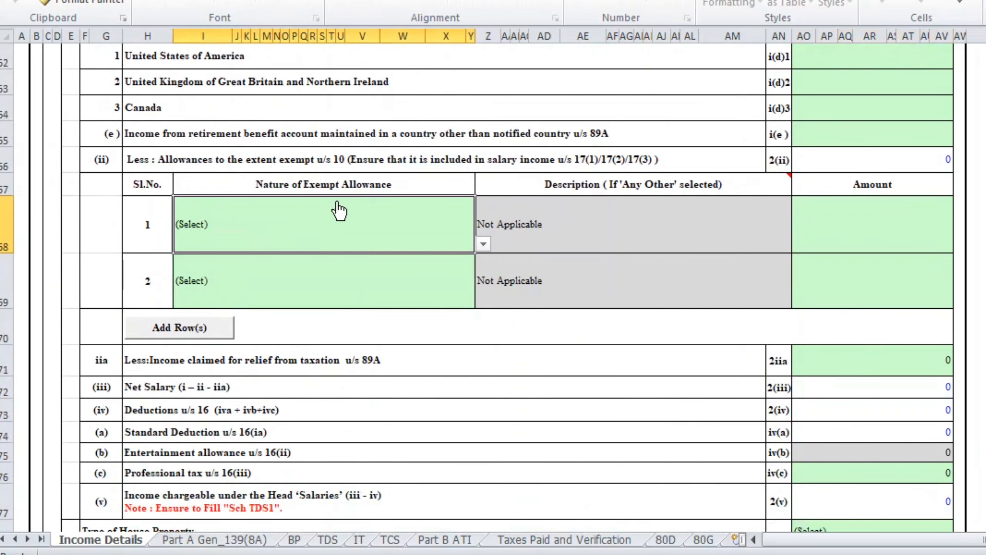
key("alt+Down")
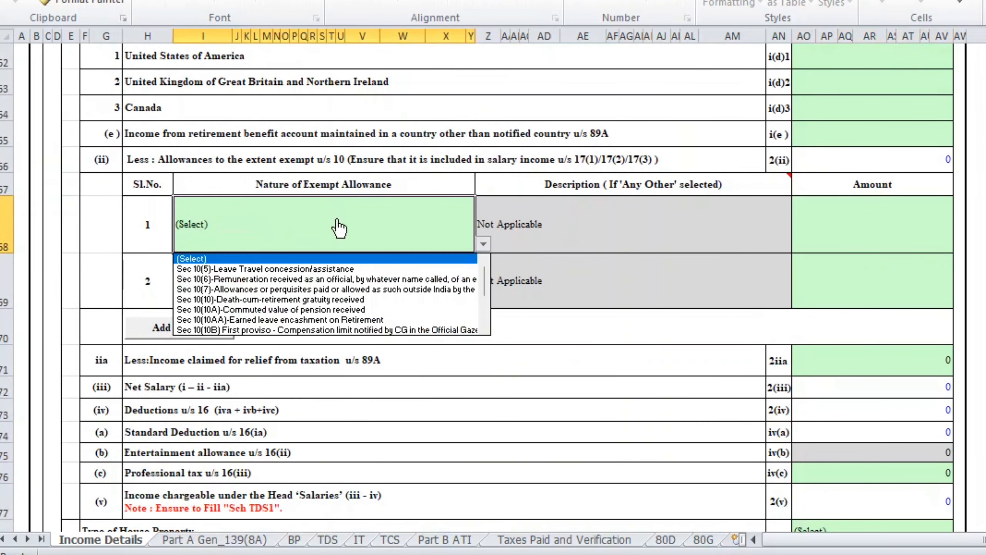
left_click(319, 268)
left_click(827, 233)
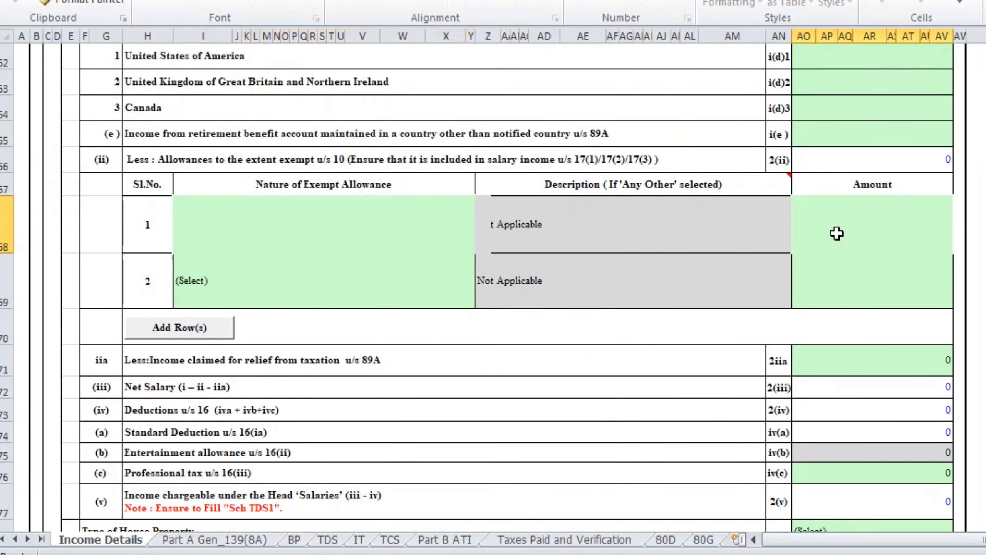
type("0")
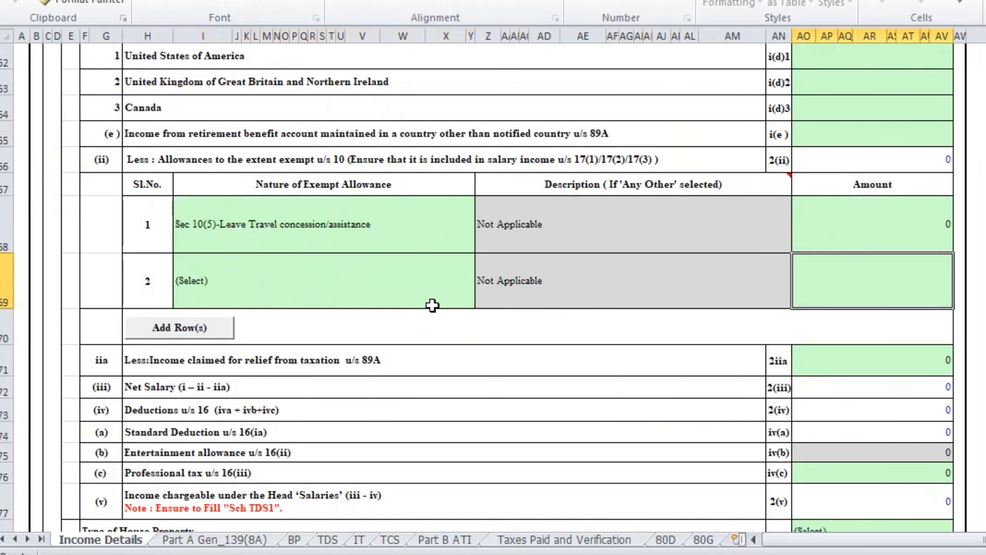
Record Sec 10(10)-Death-cum-retirement gratuity received as the second exempt allowance, with an amount of 0.
left_click(378, 278)
key("alt+Down")
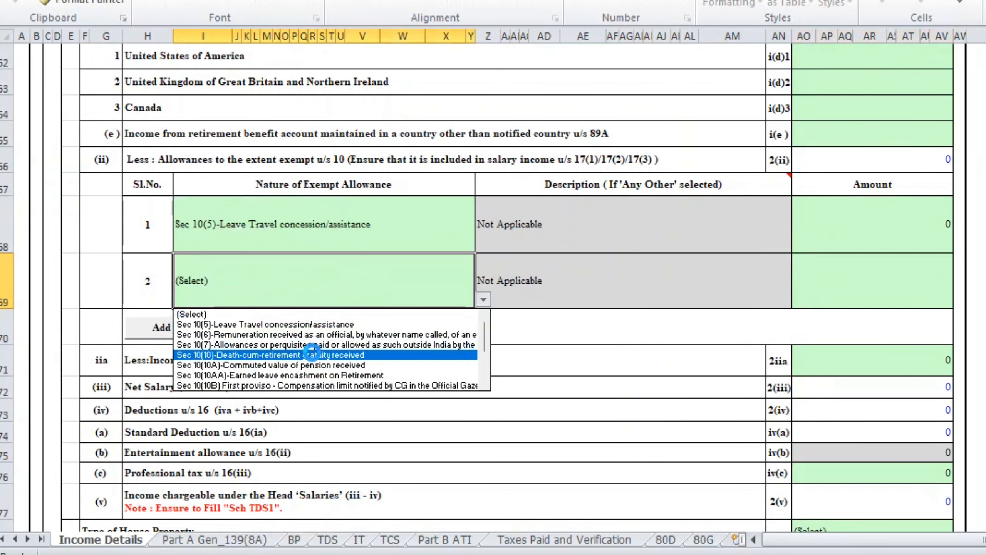
left_click(310, 355)
left_click(913, 266)
type("0")
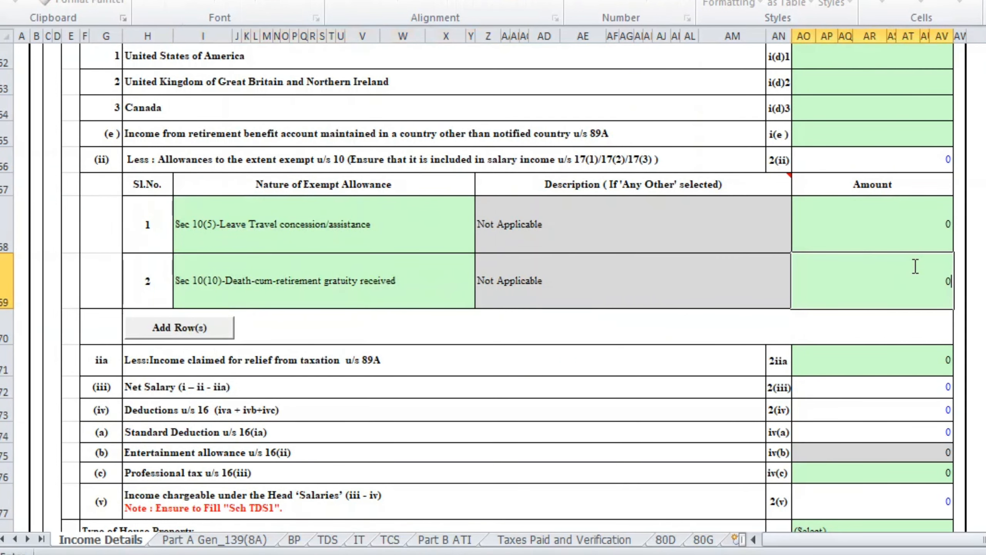
key("Return")
Examine the available Type of House Property options and leave the field at (Select).
scroll(850, 289, "down", 2)
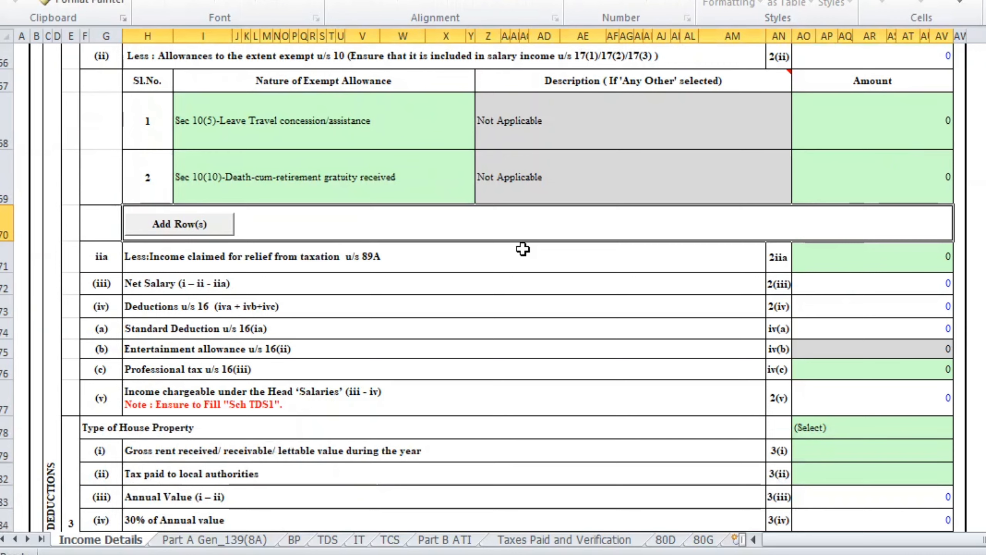
scroll(522, 245, "down", 2)
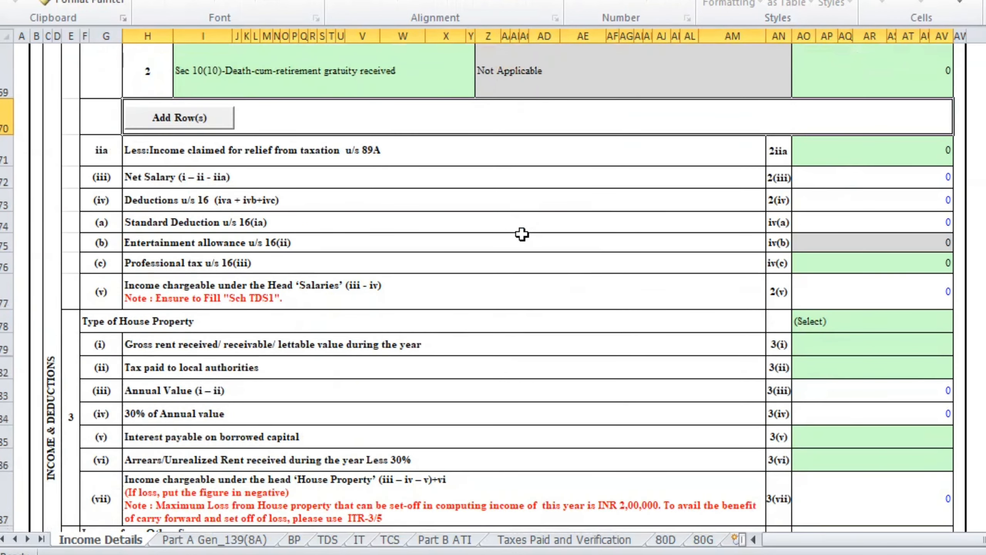
scroll(522, 233, "down", 1)
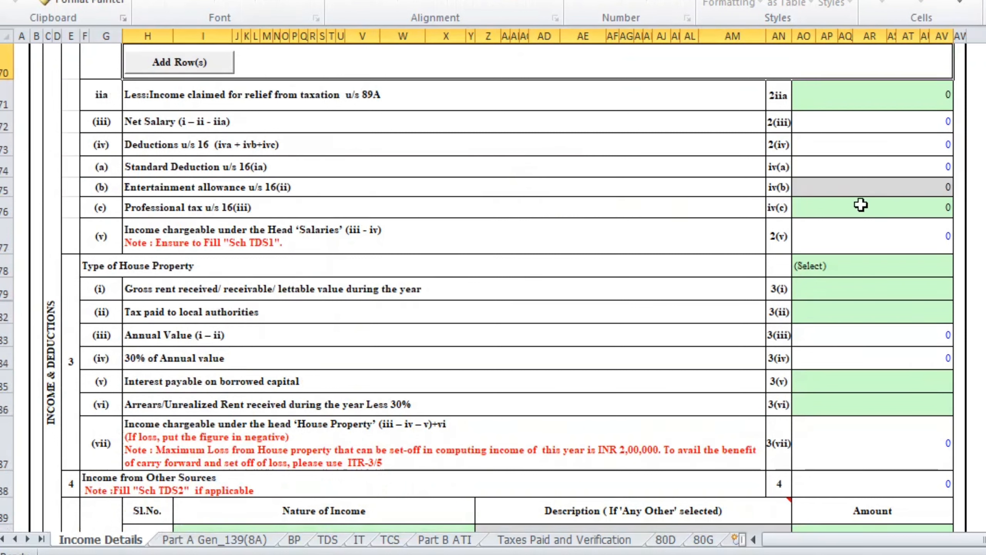
scroll(861, 205, "down", 2)
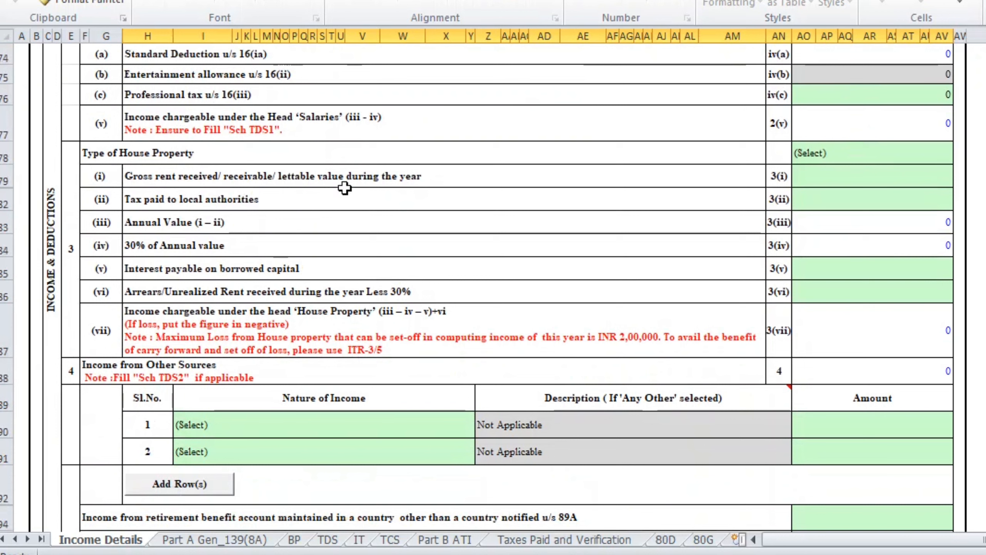
left_click(879, 157)
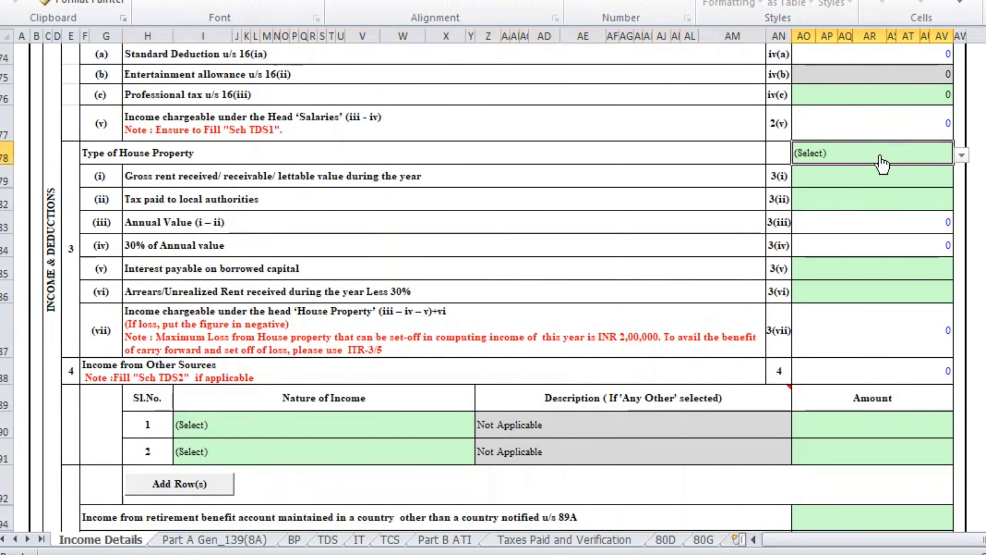
key("alt+Down")
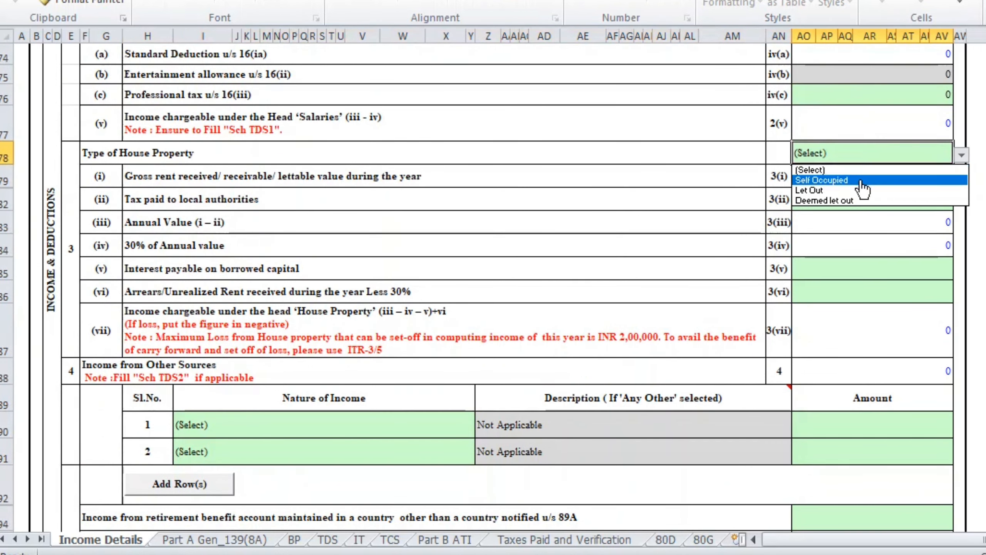
left_click(848, 168)
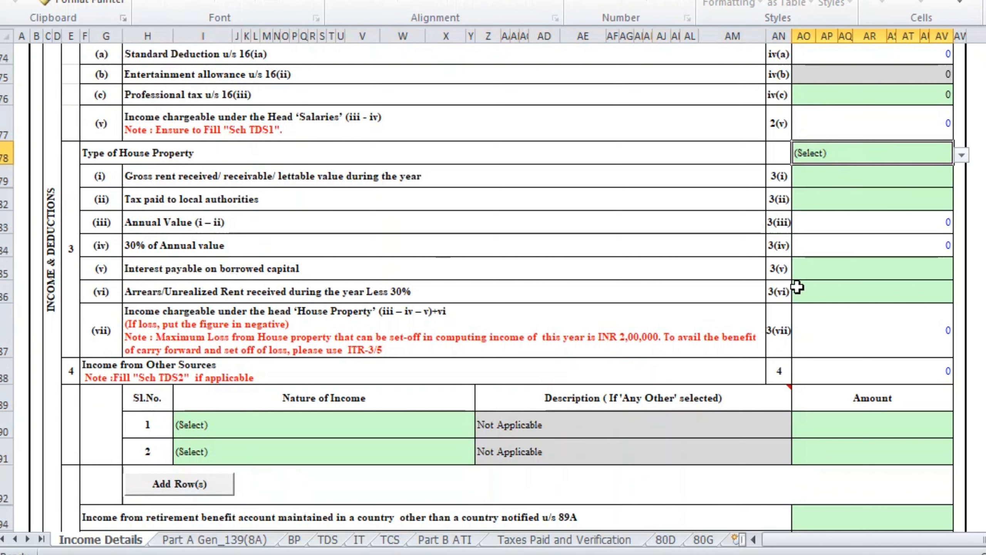
Under Income from Other Sources, record Interest from Saving Bank Account in the first row with an amount of 1254.
scroll(848, 267, "down", 2)
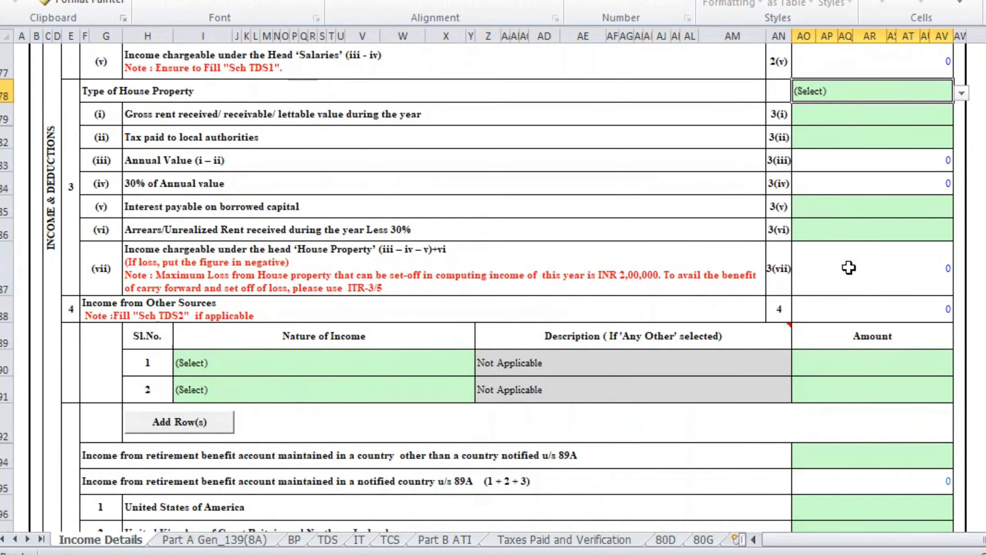
scroll(848, 202, "down", 1)
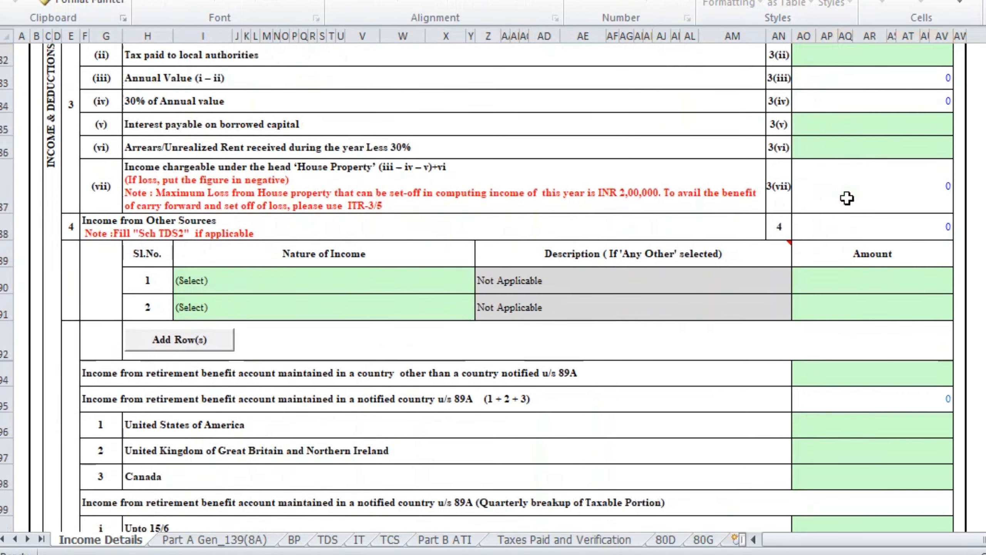
scroll(380, 282, "down", 1)
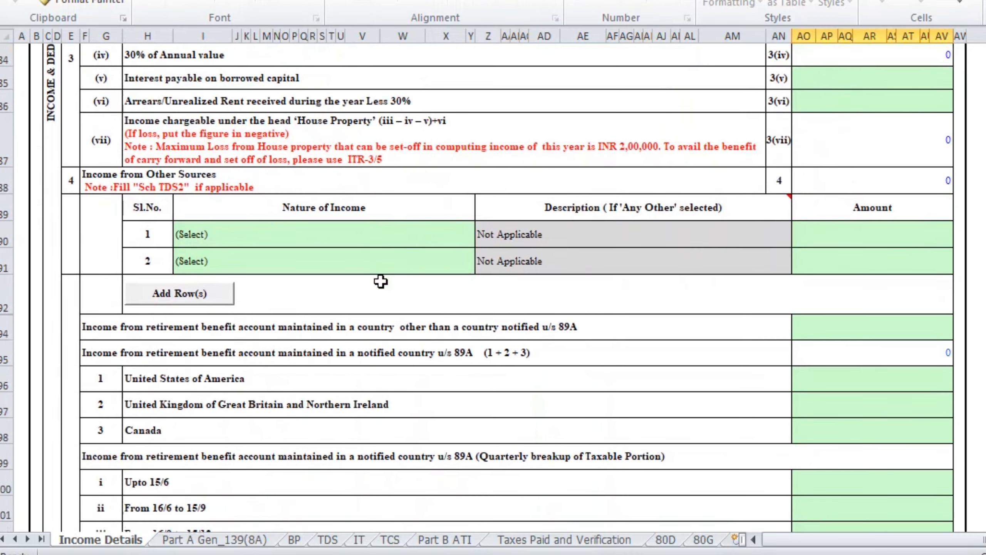
left_click(260, 237)
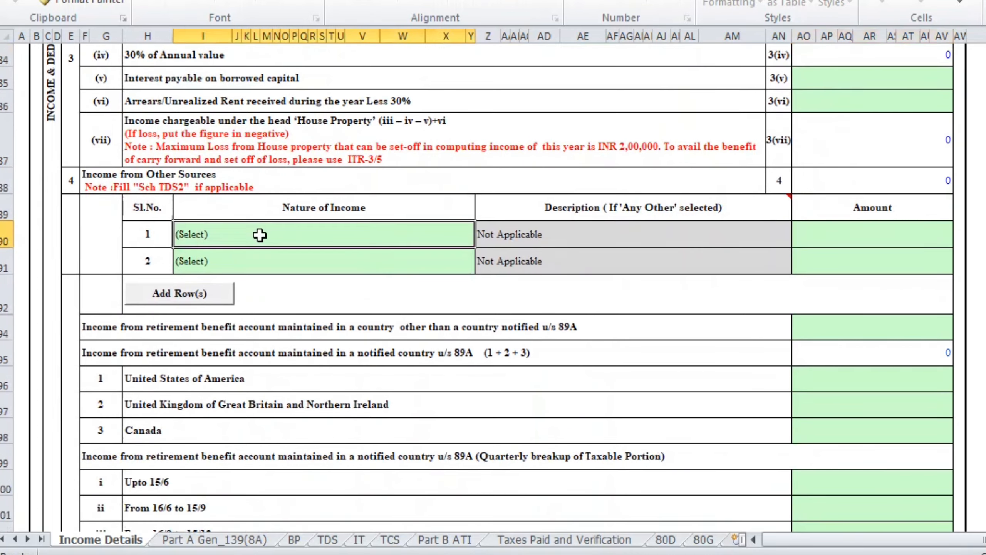
key("alt+Down")
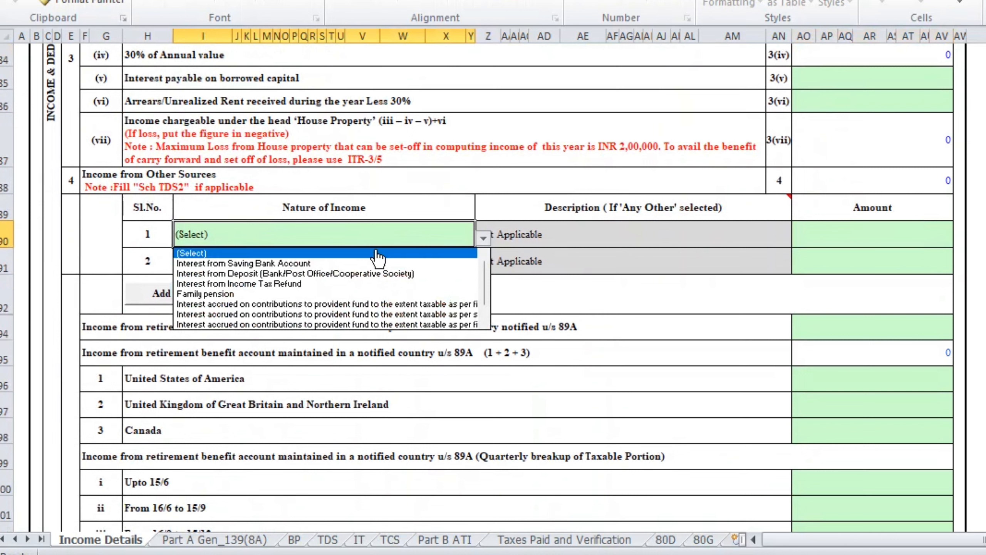
left_click(369, 263)
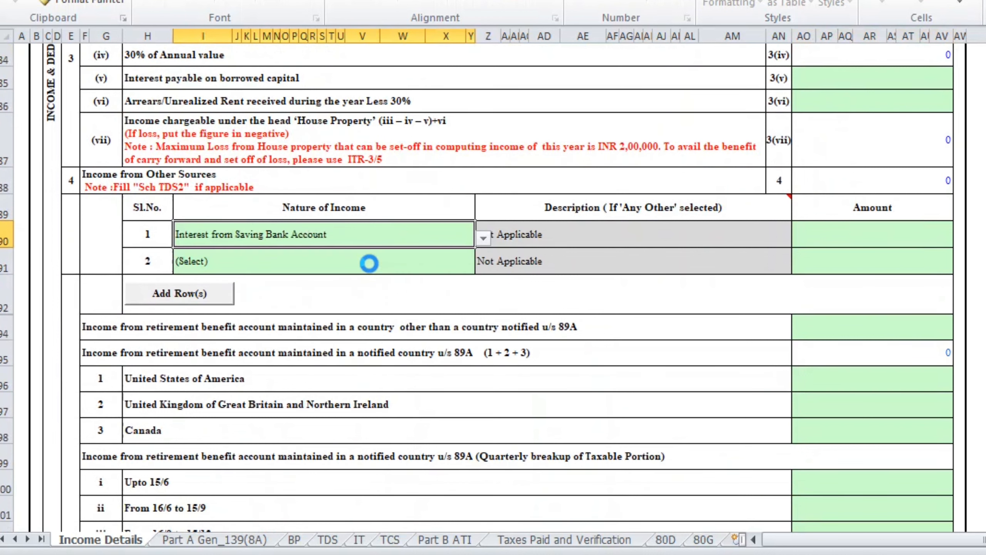
left_click(842, 234)
type("1254")
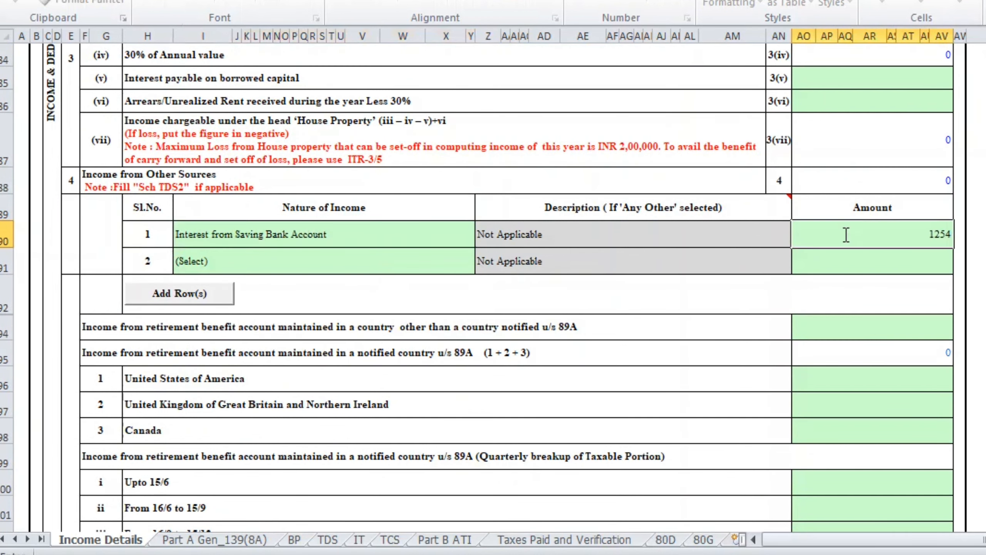
key("Return")
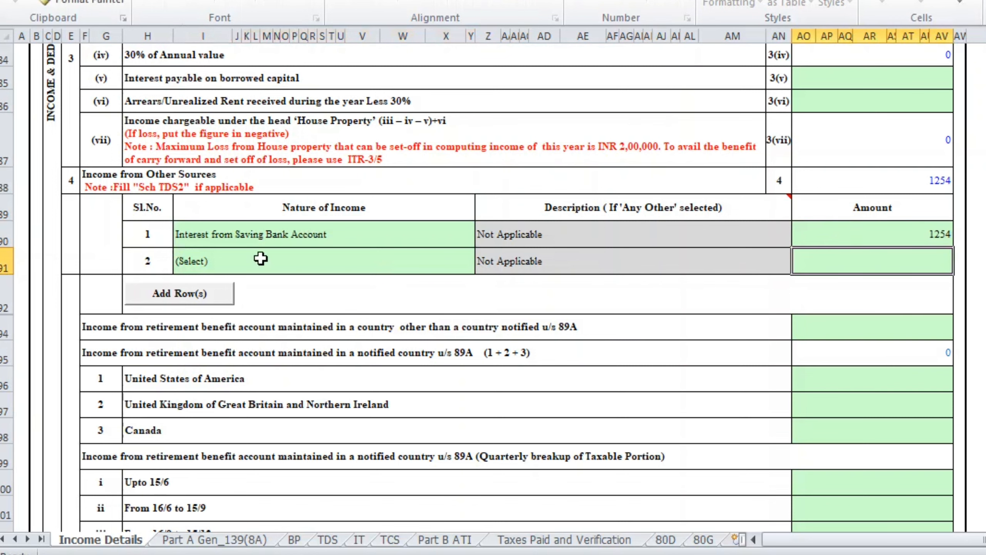
Claim a deduction of 1254 under 80TTA for savings bank interest in Part C, and review the tax computation section below.
scroll(260, 253, "down", 1)
scroll(261, 253, "down", 5)
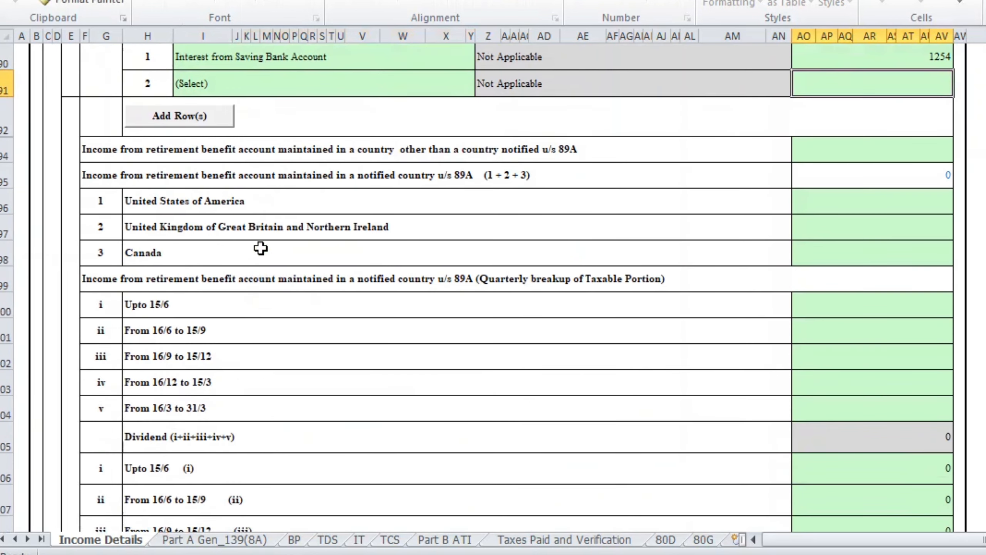
scroll(260, 235, "down", 6)
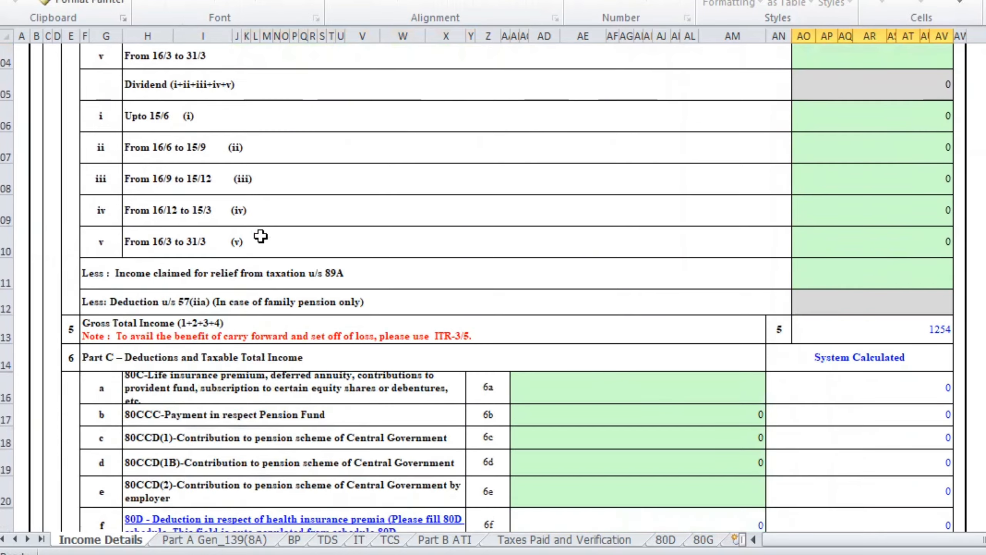
scroll(259, 159, "down", 1)
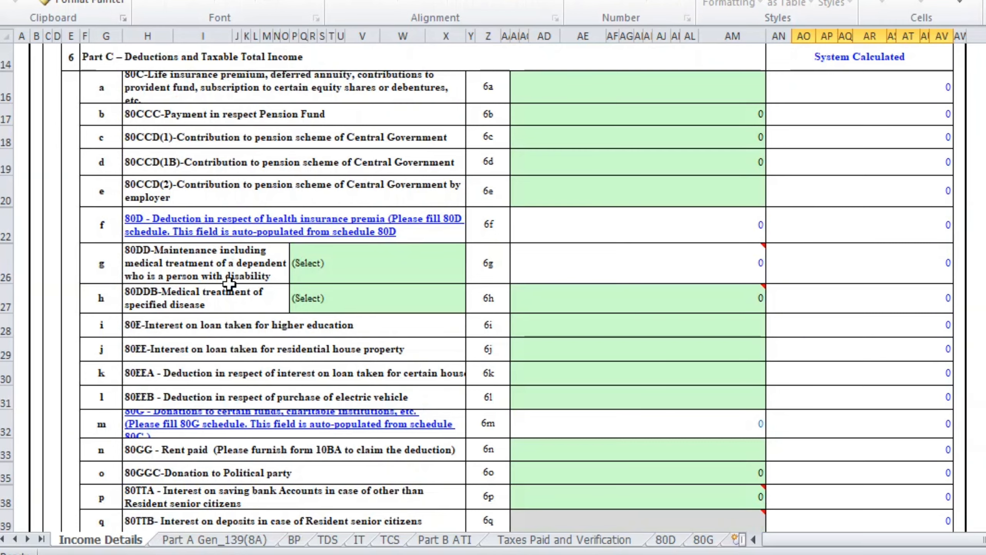
scroll(230, 284, "down", 3)
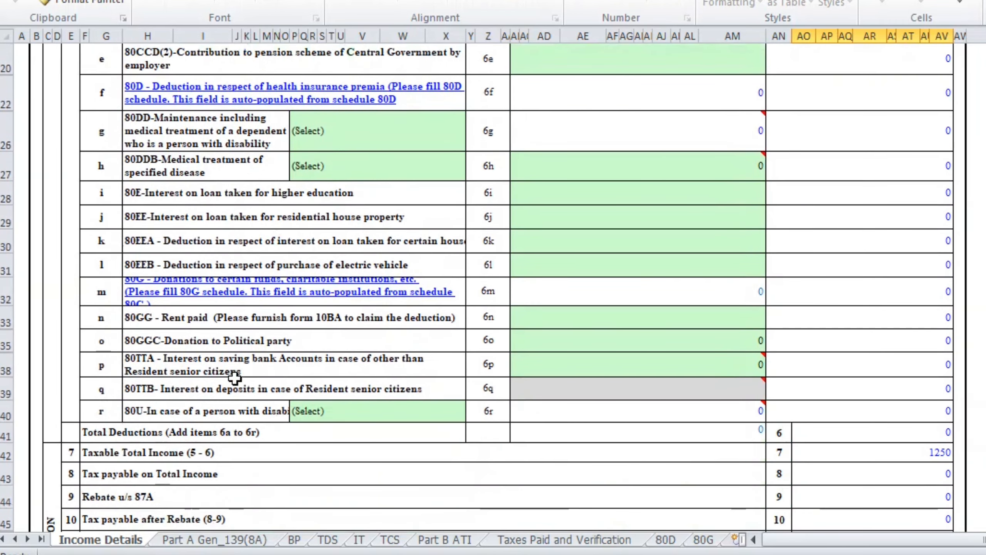
left_click(159, 364)
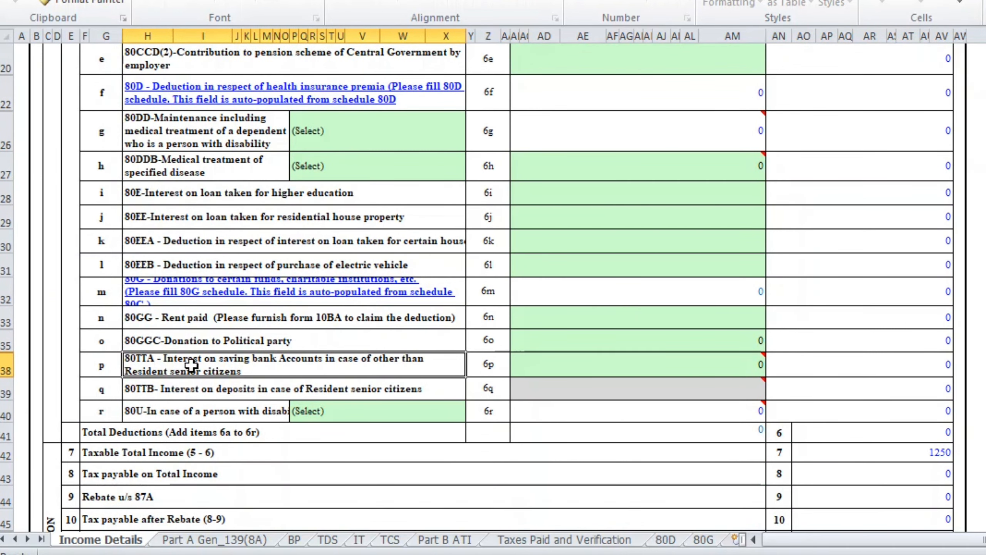
left_click(659, 365)
scroll(659, 366, "up", 3)
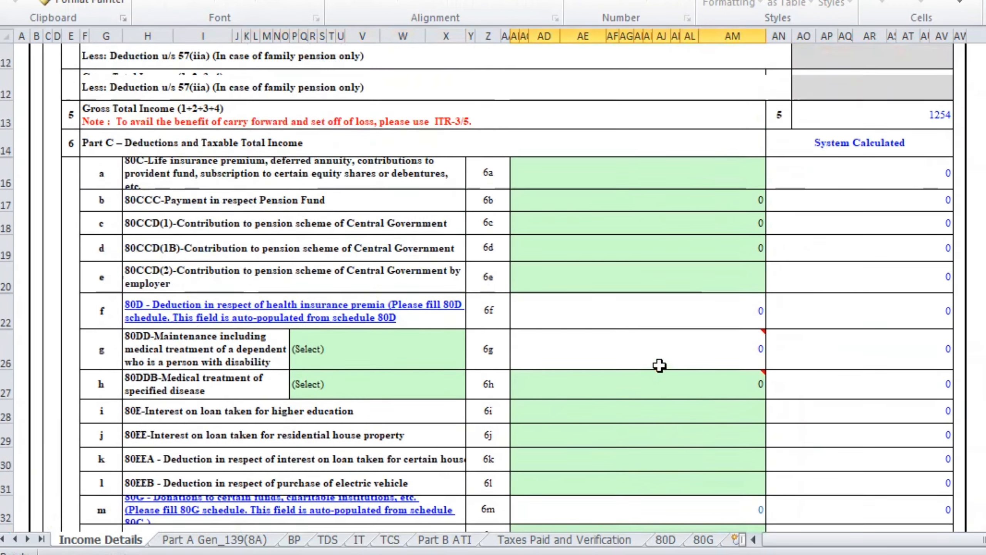
scroll(659, 365, "down", 3)
type("12")
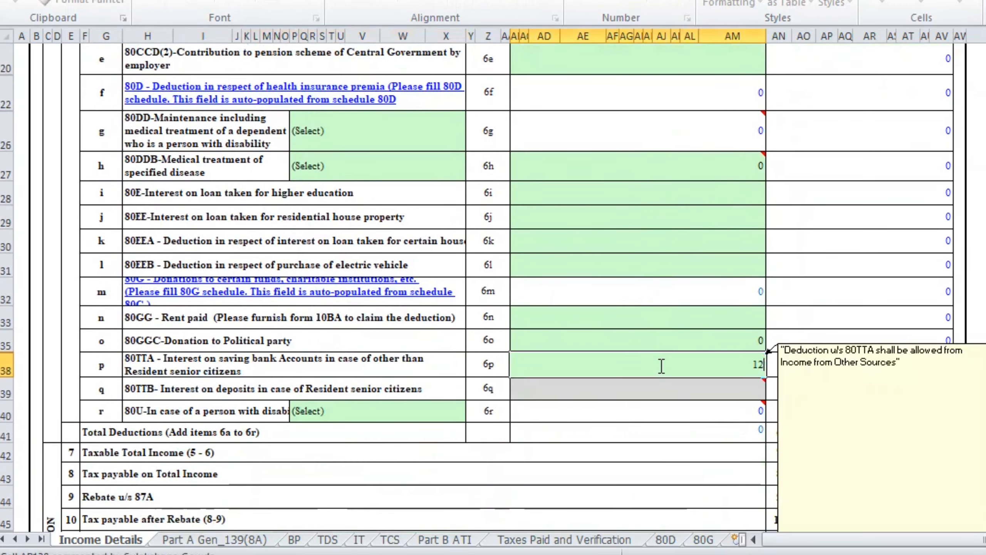
type("54")
key("Return")
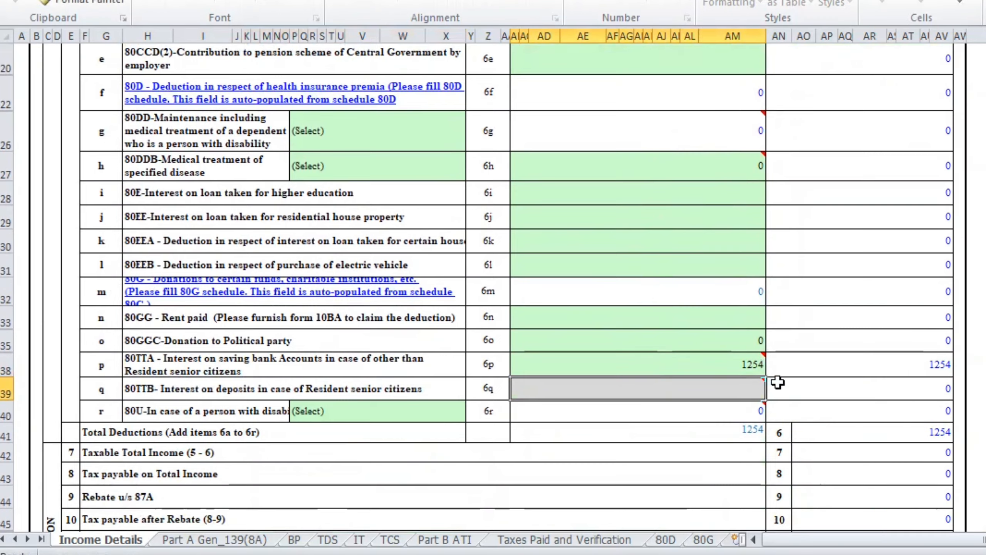
scroll(775, 382, "down", 3)
scroll(777, 382, "down", 2)
scroll(777, 382, "up", 2)
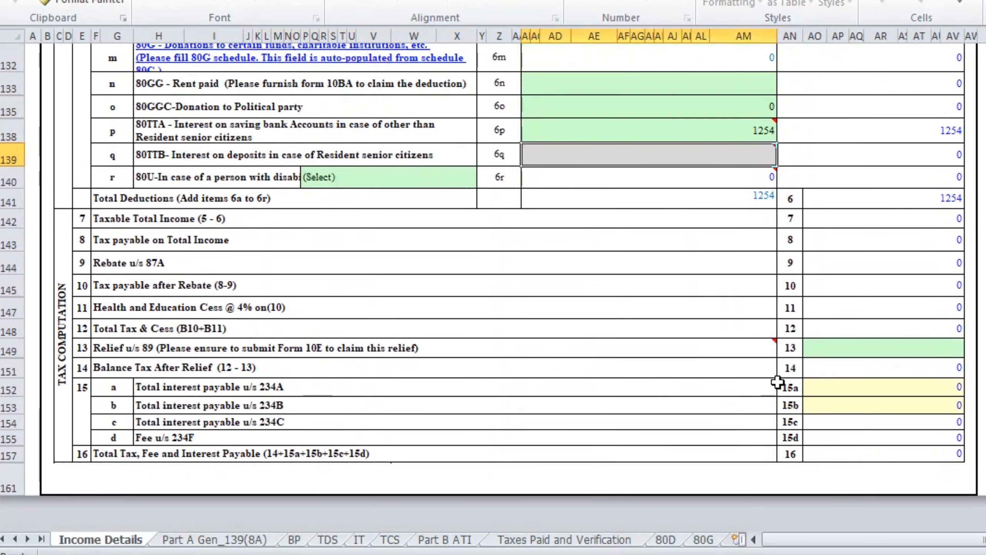
scroll(778, 382, "up", 1)
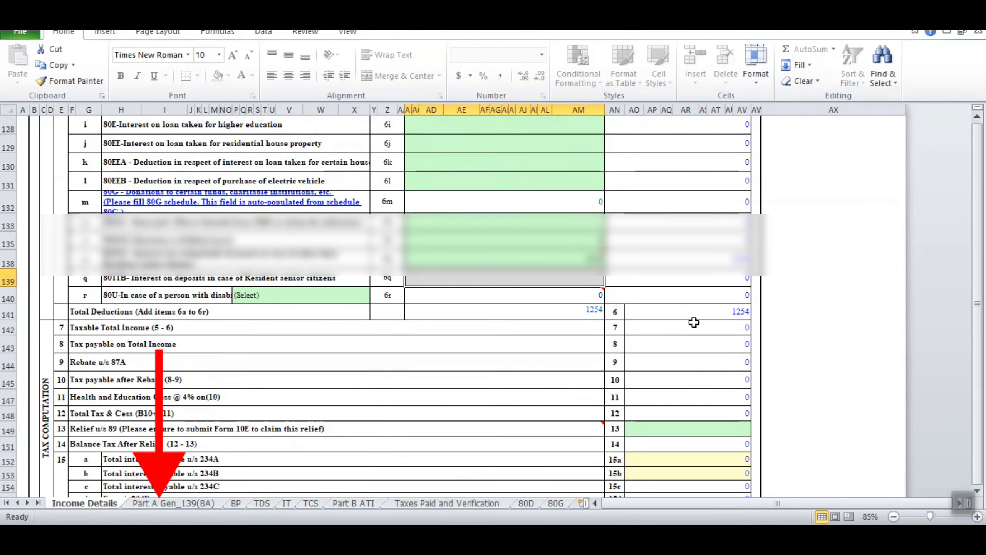
In Part A Gen_139(8A), set A5, whether a return was previously filed for this assessment year, to No.
left_click(205, 539)
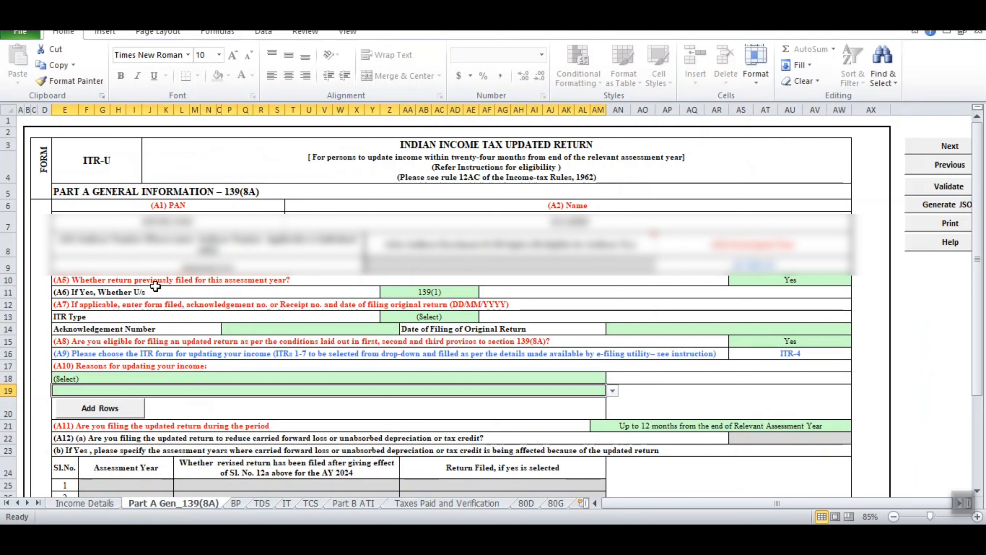
left_click(736, 282)
key("alt+Down")
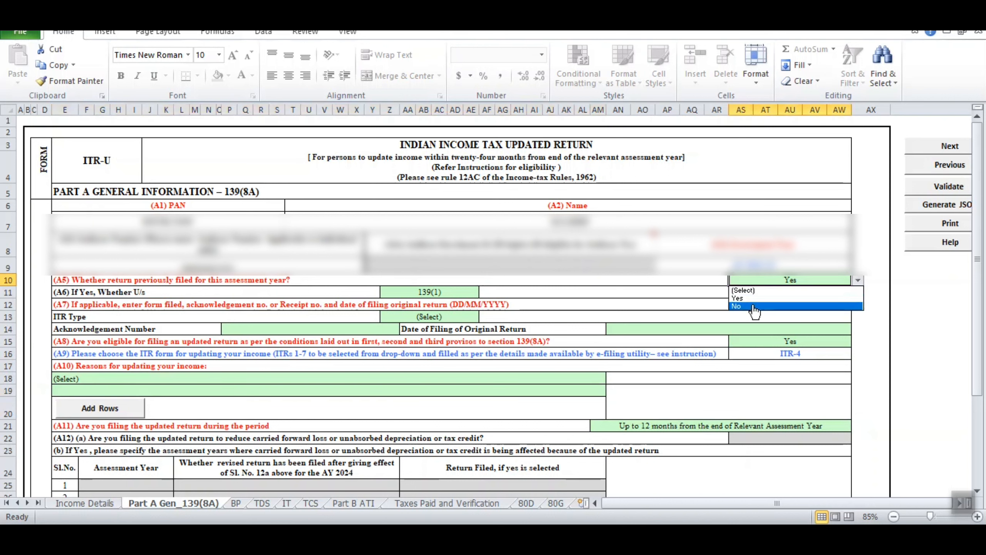
left_click(753, 307)
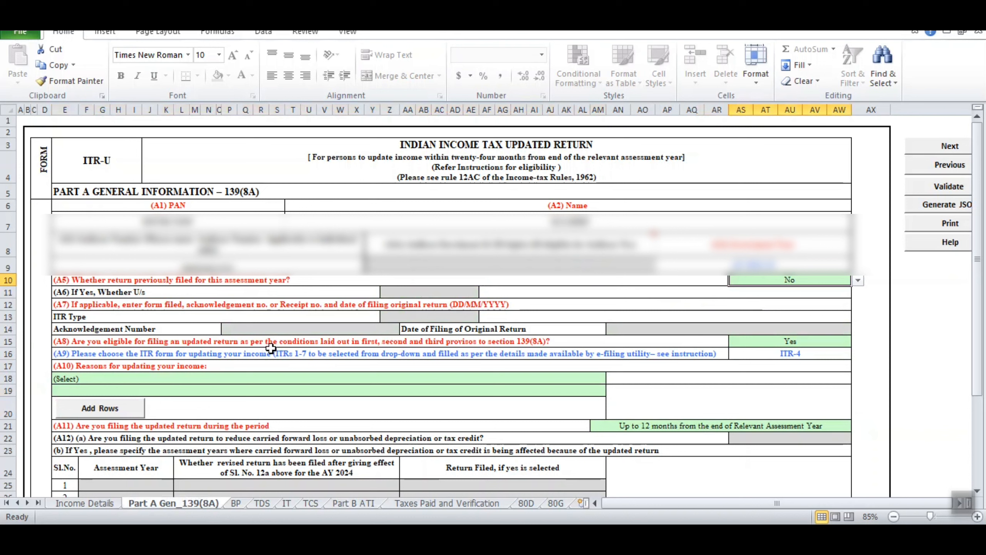
Answer Yes to A8 on eligibility for filing an updated return, and set the first A10 reason to Return previously not filed.
left_click(779, 341)
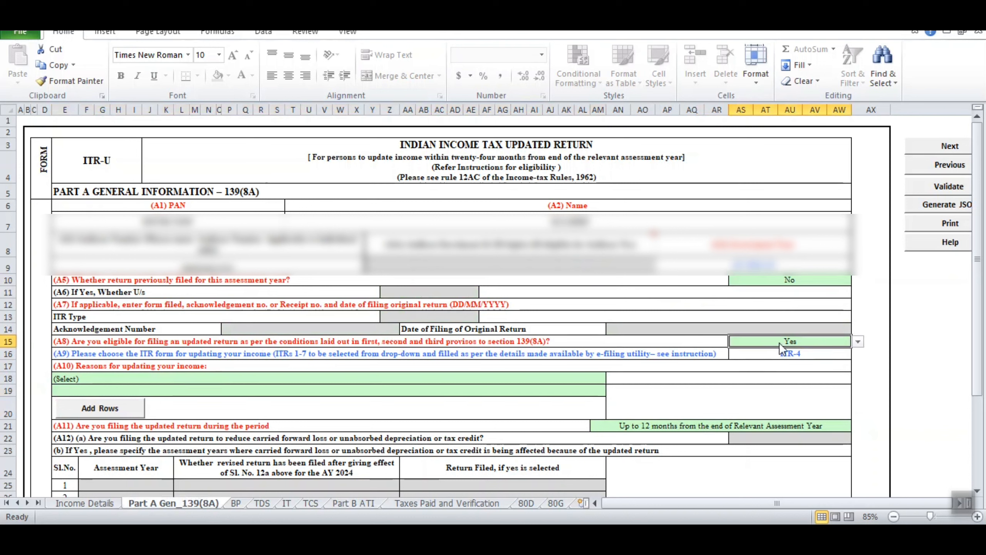
key("alt+Down")
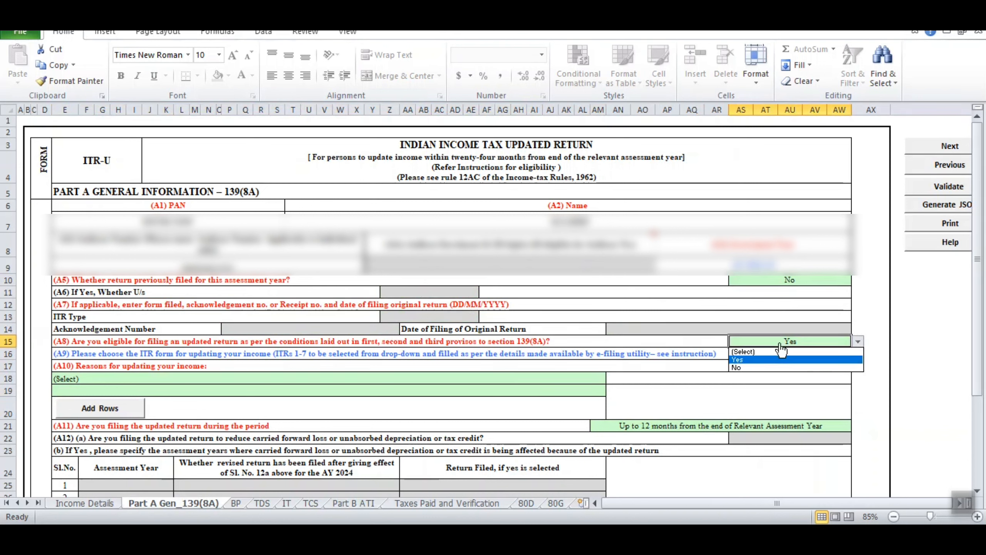
left_click(761, 360)
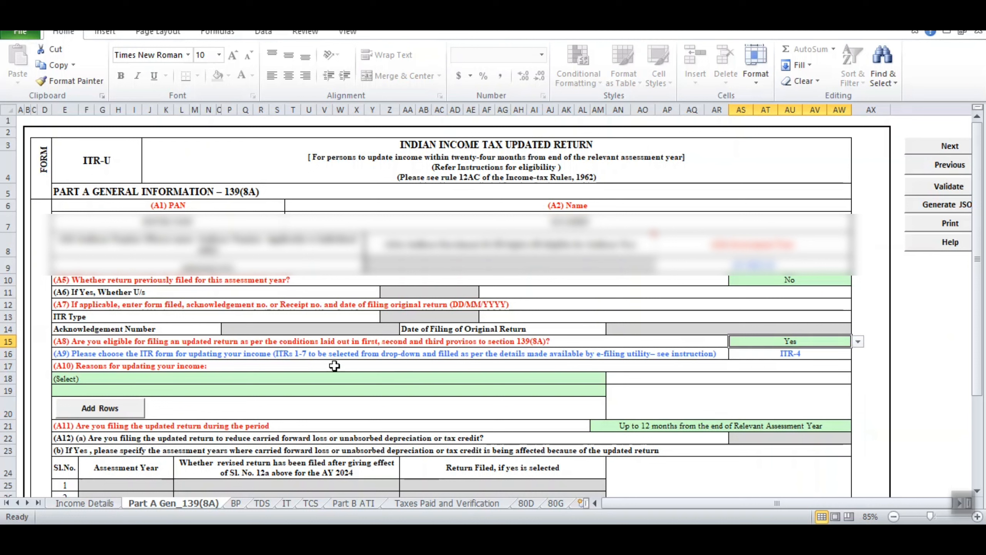
left_click(154, 378)
key("alt+Down")
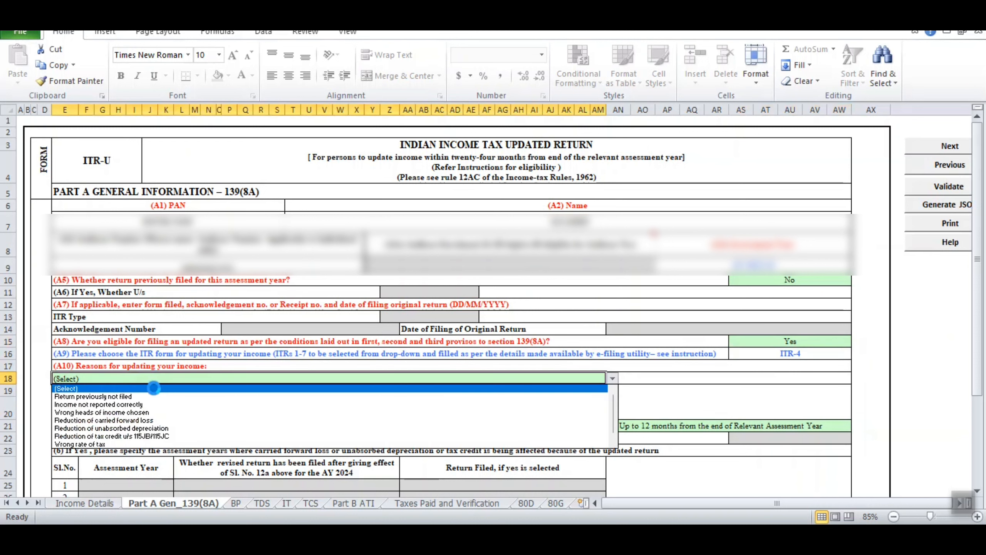
left_click(154, 396)
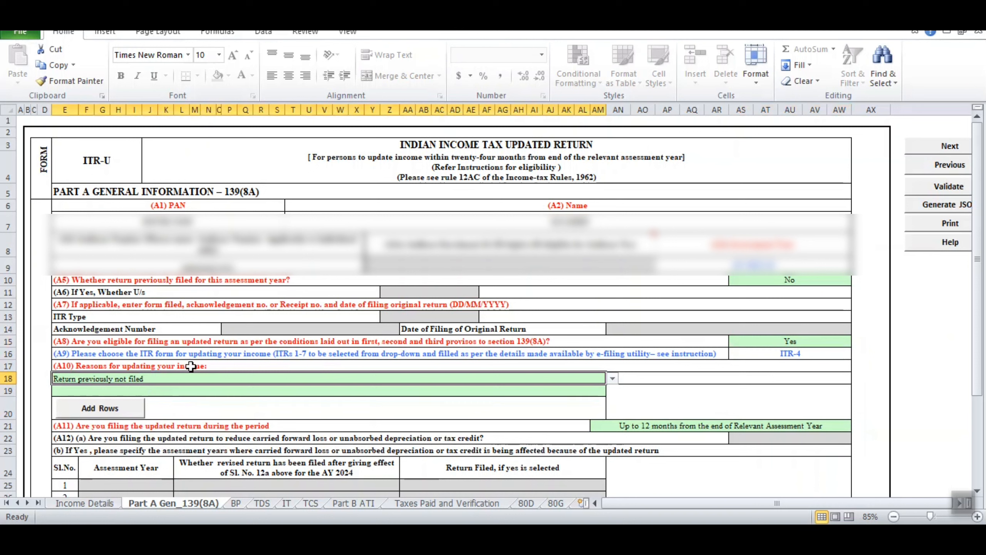
Set the A11 filing period to Up to 12 months from the end of Relevant Assessment Year, and validate the sheet.
left_click(668, 428)
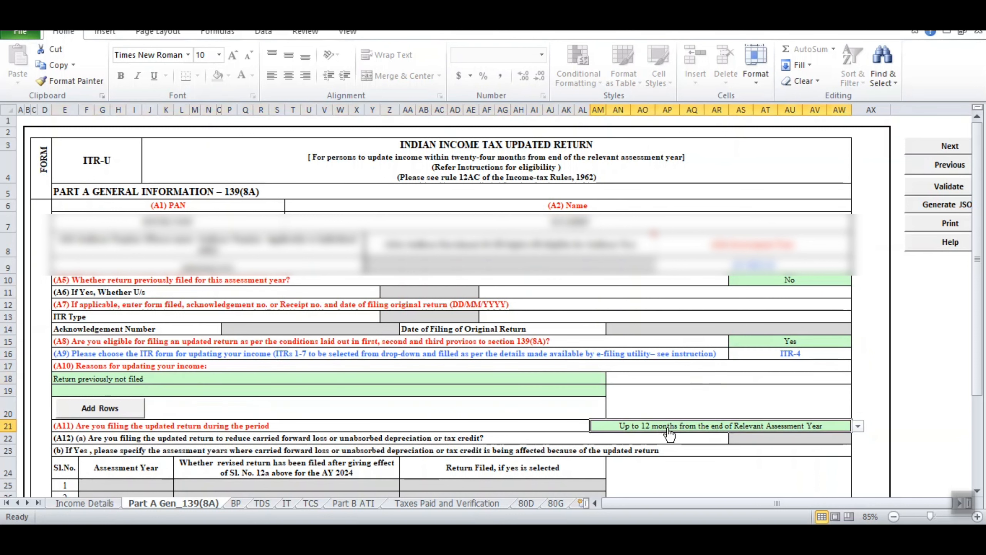
key("alt+Down")
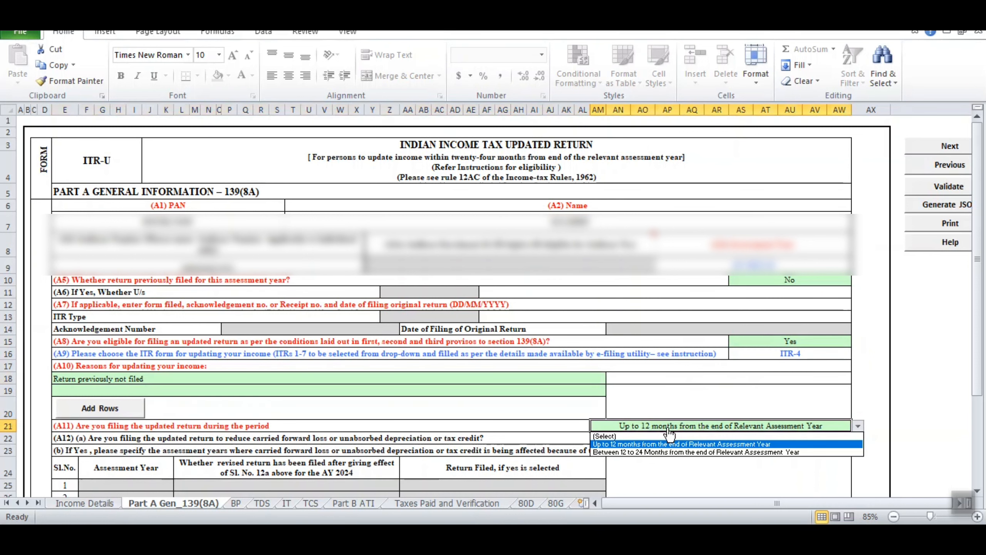
left_click(654, 445)
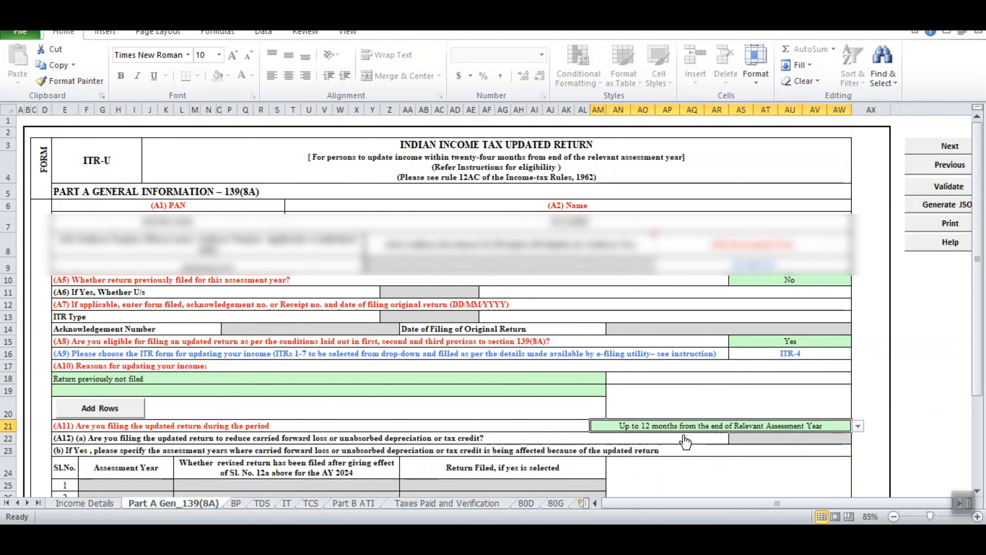
left_click(939, 182)
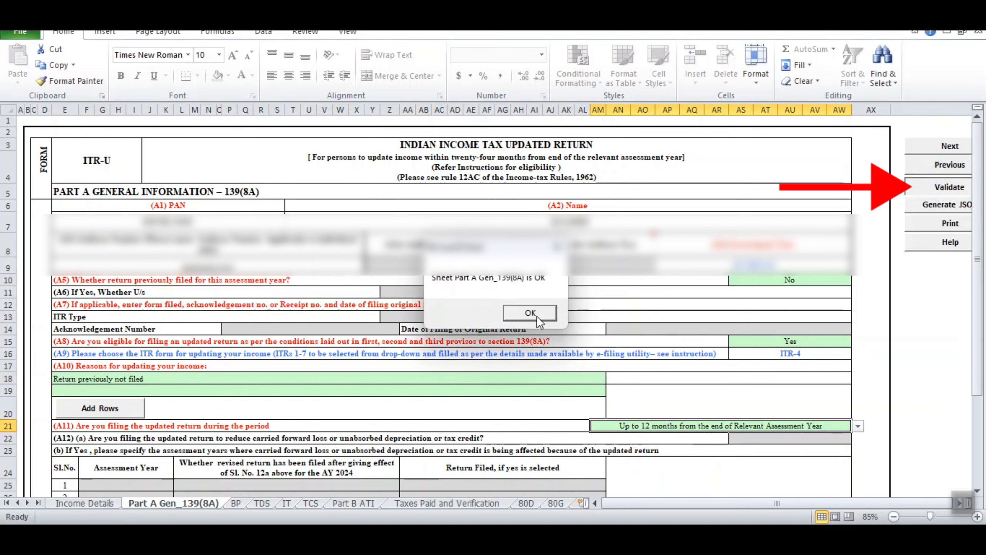
left_click(536, 316)
In Schedule BP, set the business code of the first section 44AD business to 21008-Other services n.e.c.
left_click(239, 503)
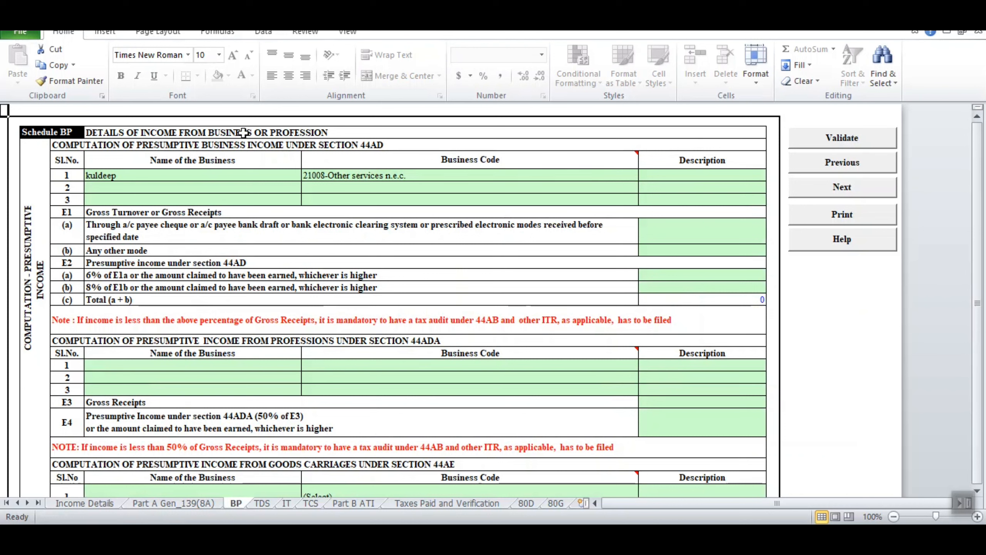
left_click(193, 177)
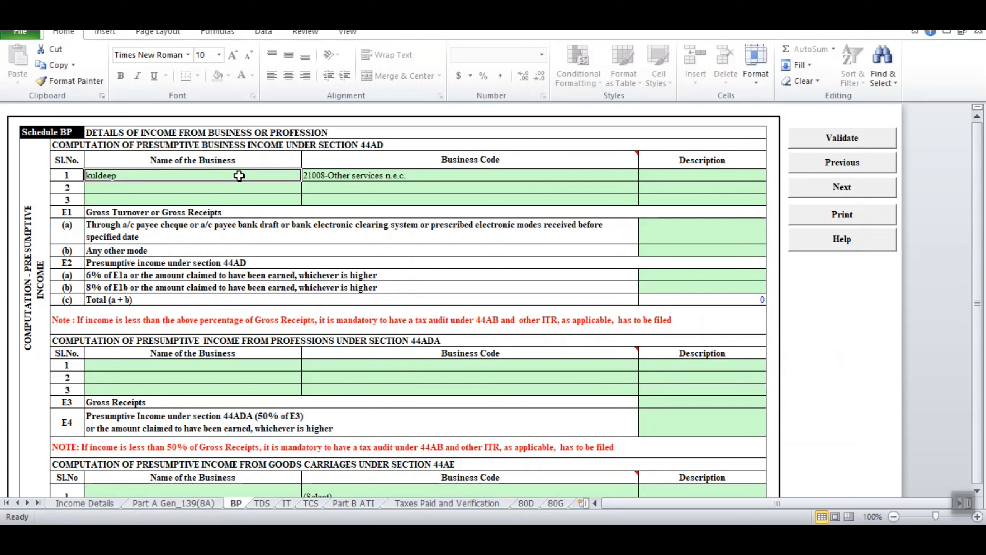
left_click(454, 180)
key("alt+Down")
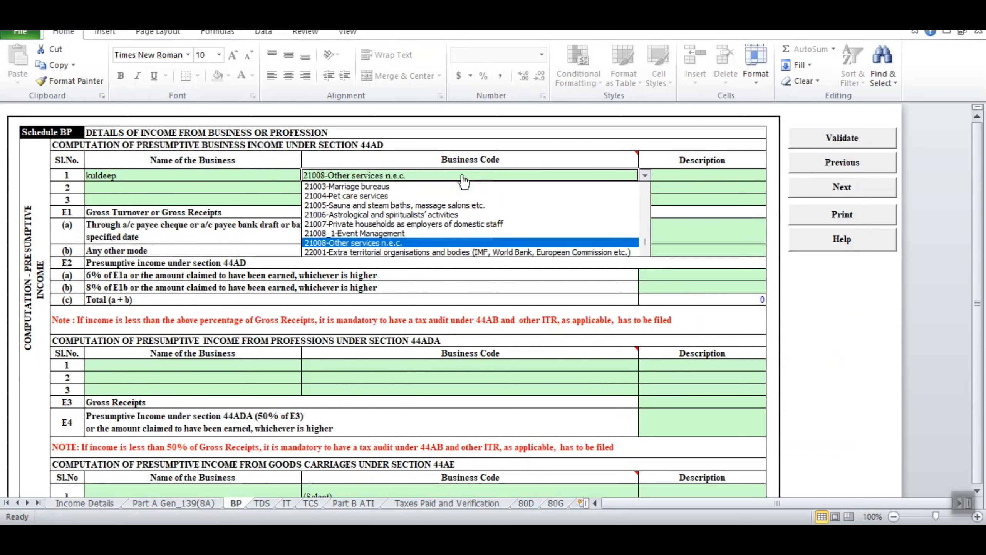
left_click(429, 242)
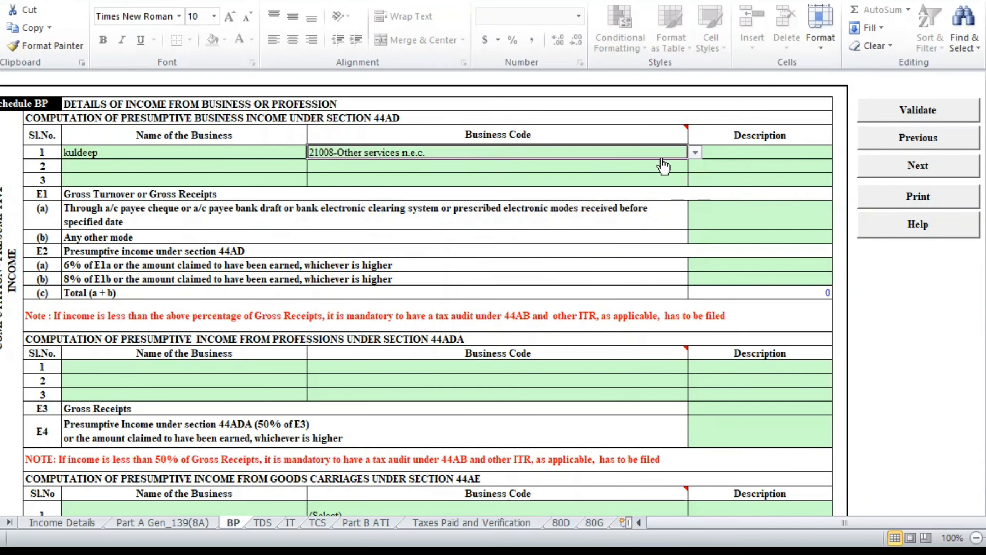
Record gross receipts of 545000 through any other mode in row E1(b) of the section 44AD computation.
left_click(777, 151)
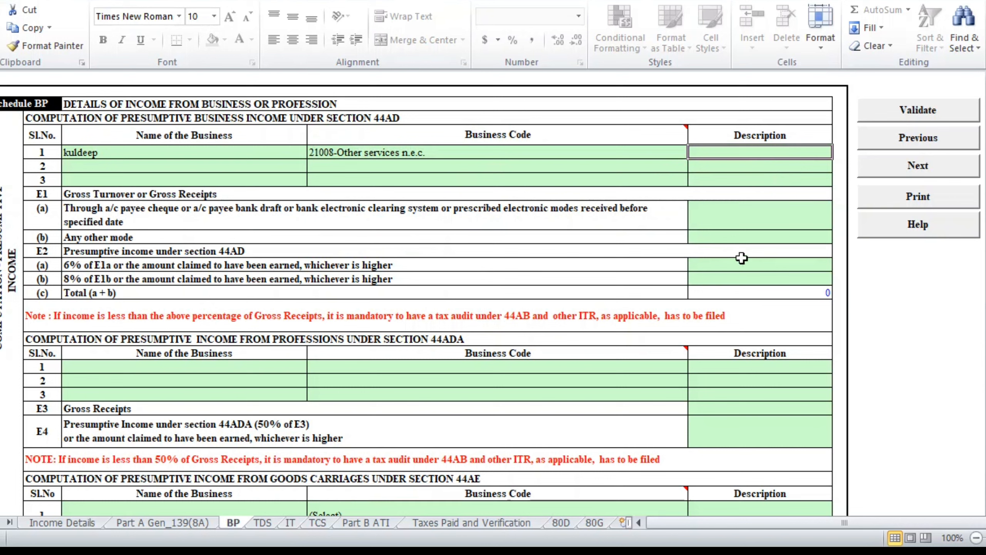
left_click(749, 237)
key("Up")
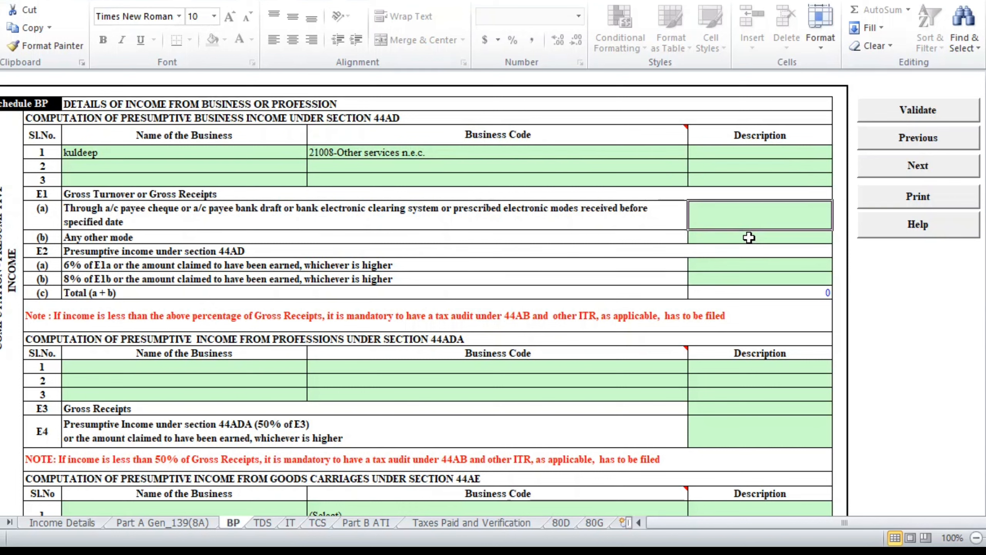
left_click(749, 237)
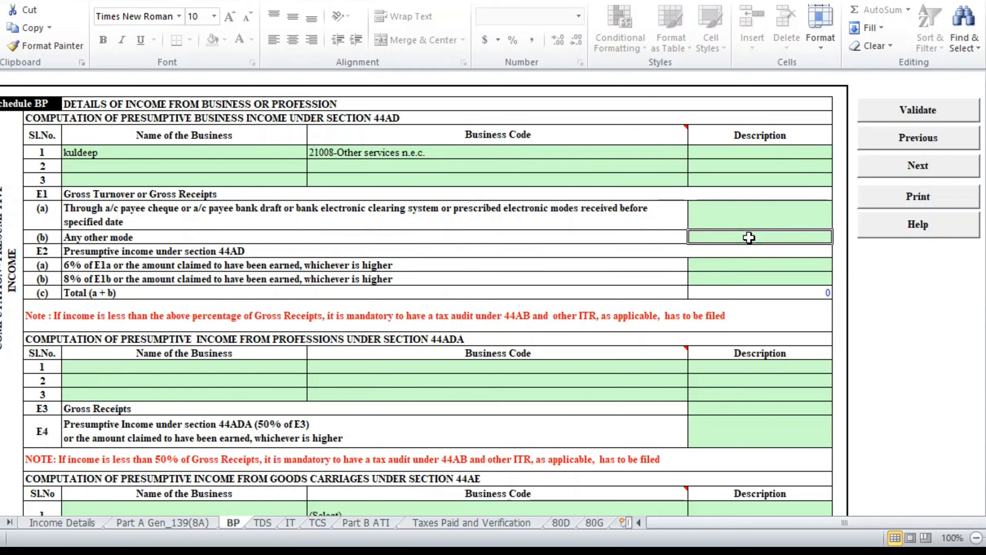
type("545000")
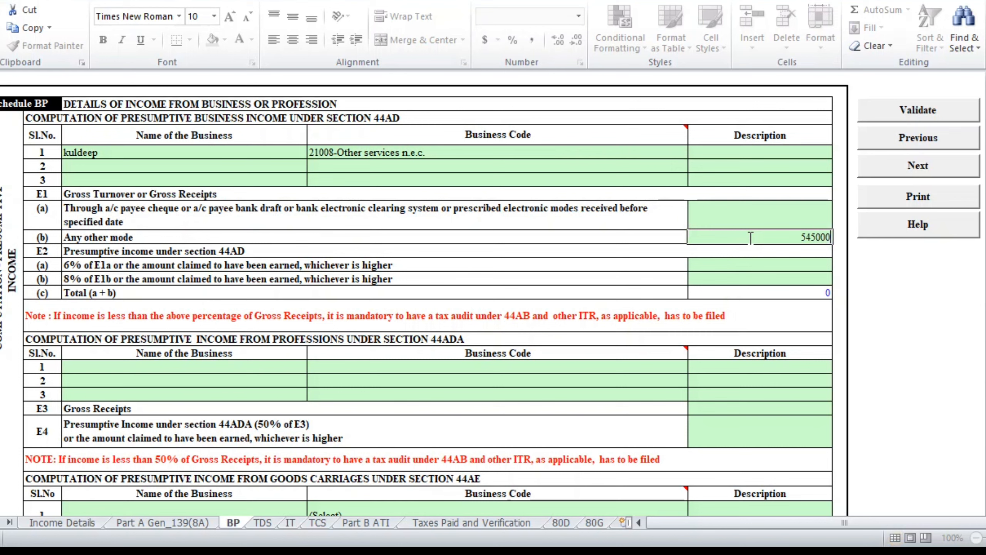
key("Return")
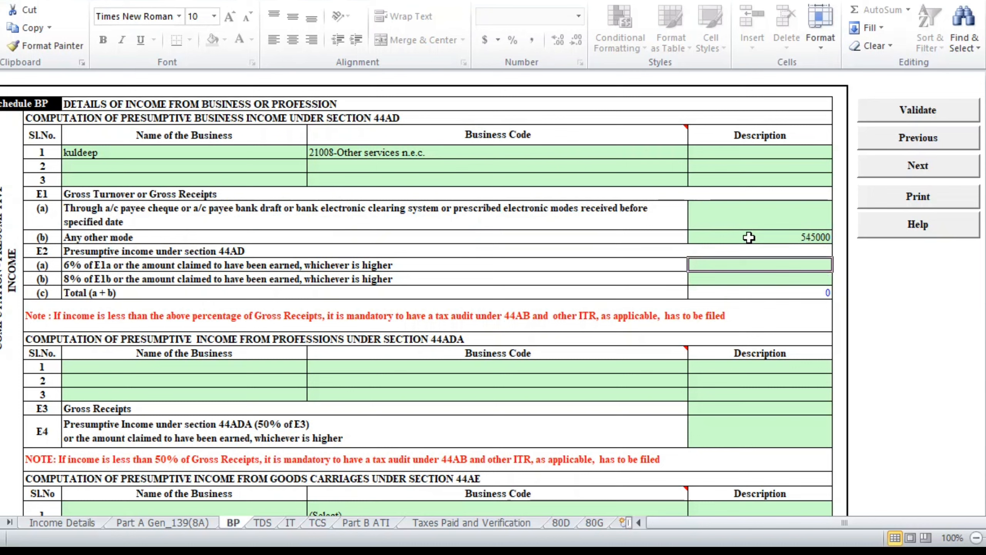
Enter 345870 as the presumptive income in row E2(b), 8% of E1b or the amount claimed to have been earned.
key("Down")
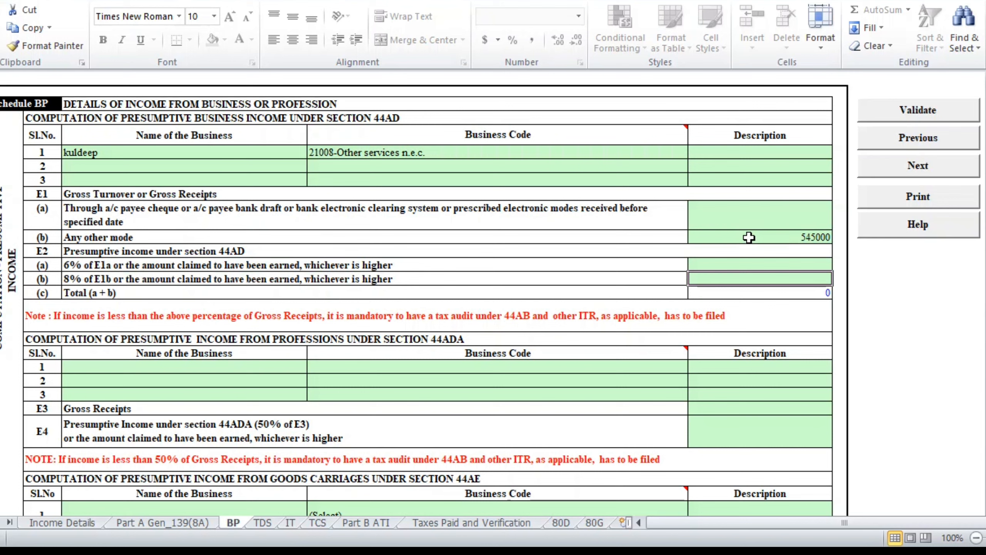
type("345")
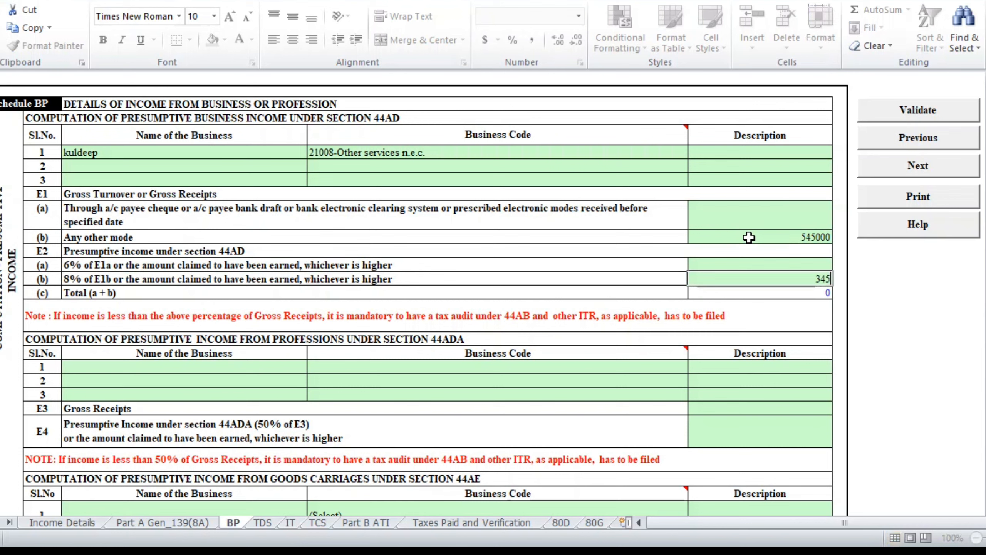
type("870")
key("Return")
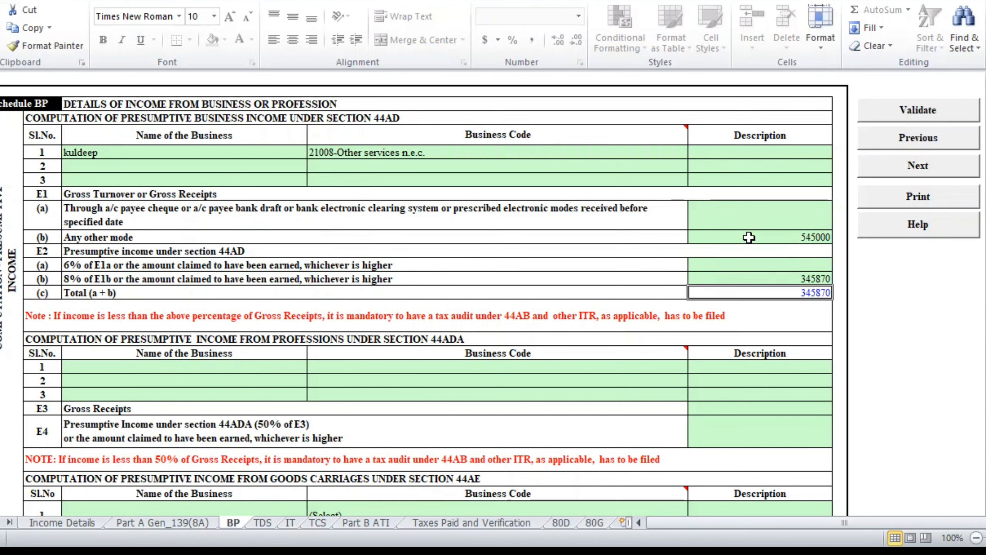
key("Return")
key("Return")
key("Return")
key("Return")
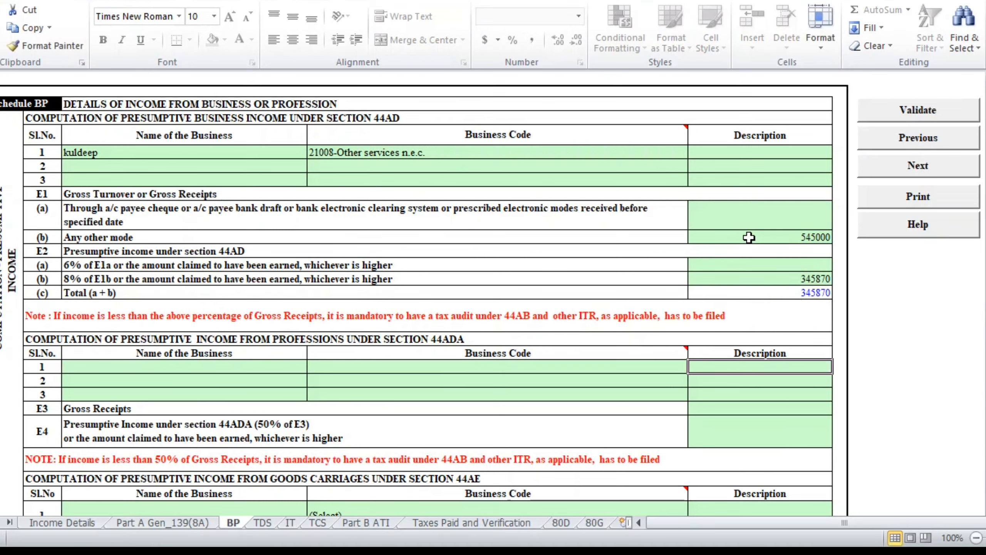
Review the remaining Schedule BP sections down to GST turnover and financial particulars of the business, and validate the sheet.
scroll(749, 237, "down", 10)
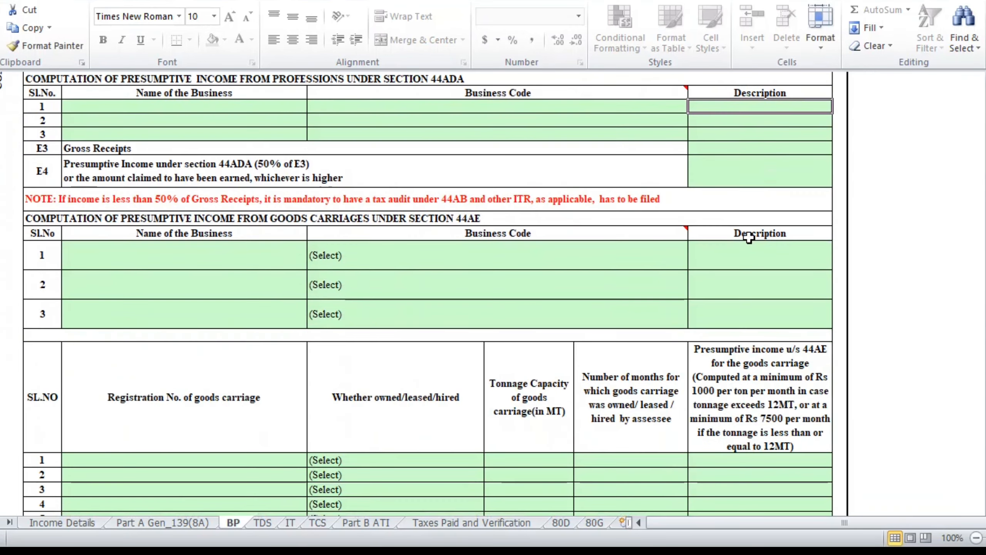
scroll(748, 237, "down", 10)
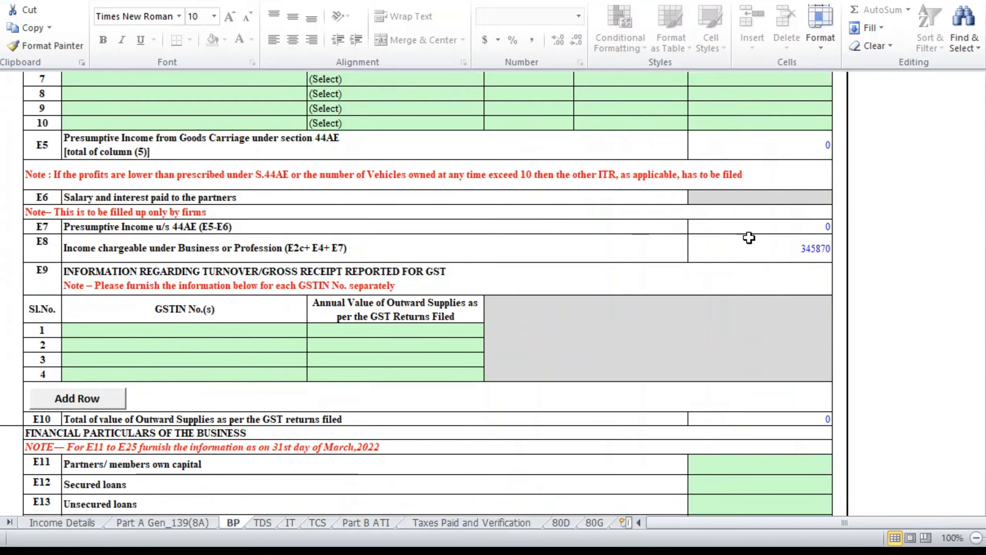
scroll(749, 238, "down", 3)
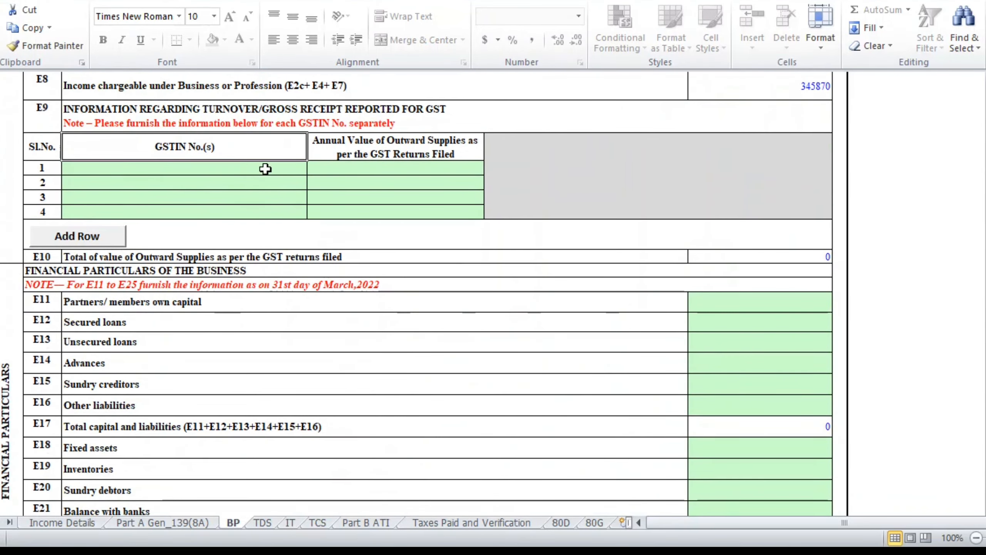
left_click(314, 173)
scroll(314, 173, "down", 3)
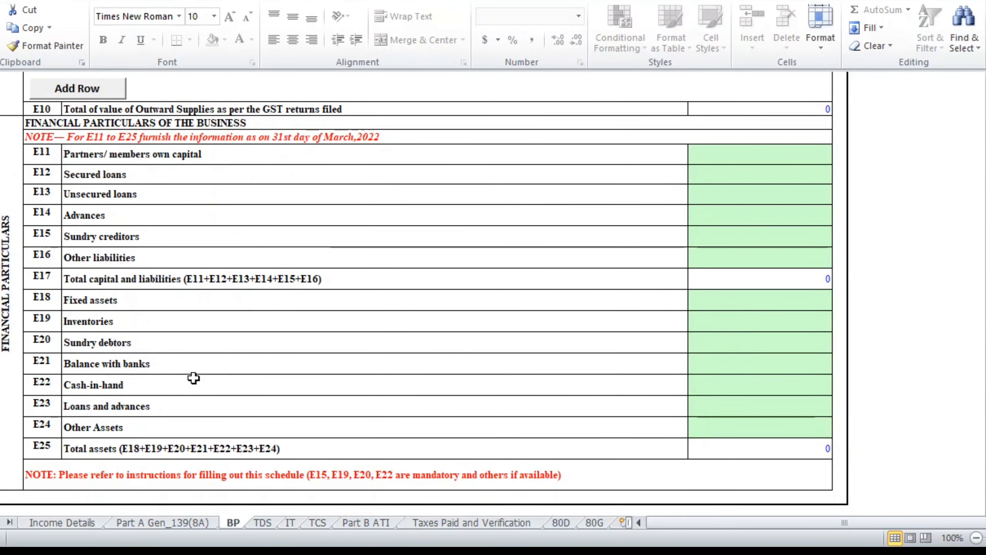
left_click(755, 196)
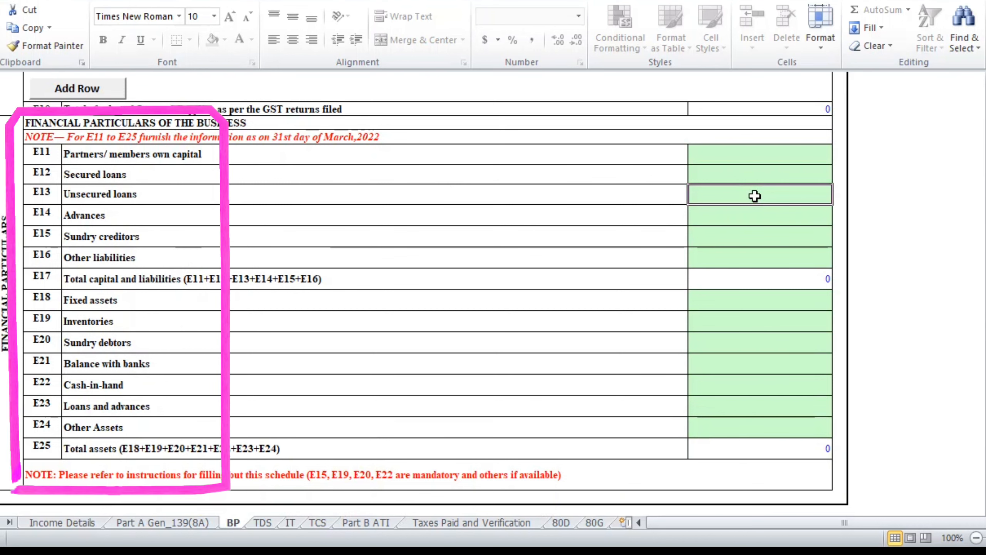
key("Return")
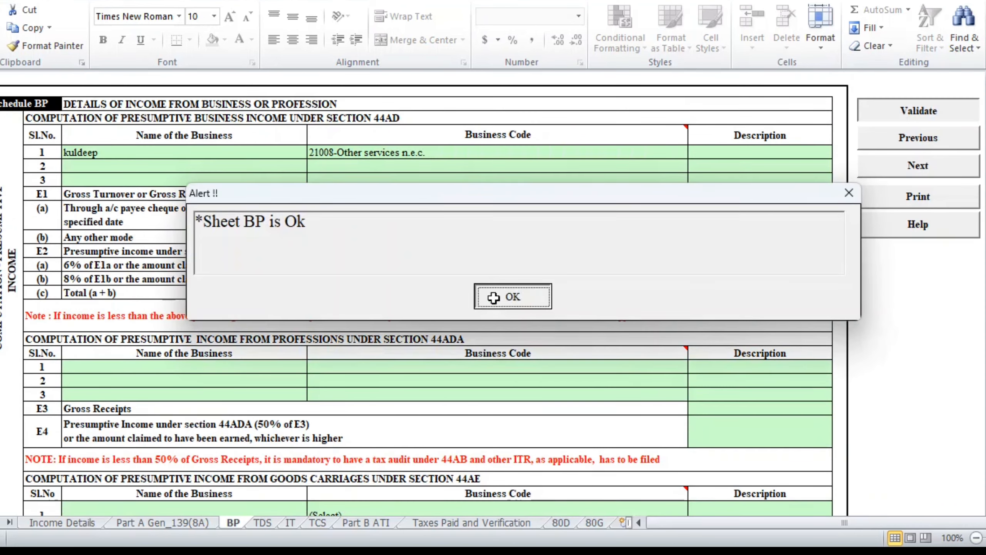
left_click(501, 293)
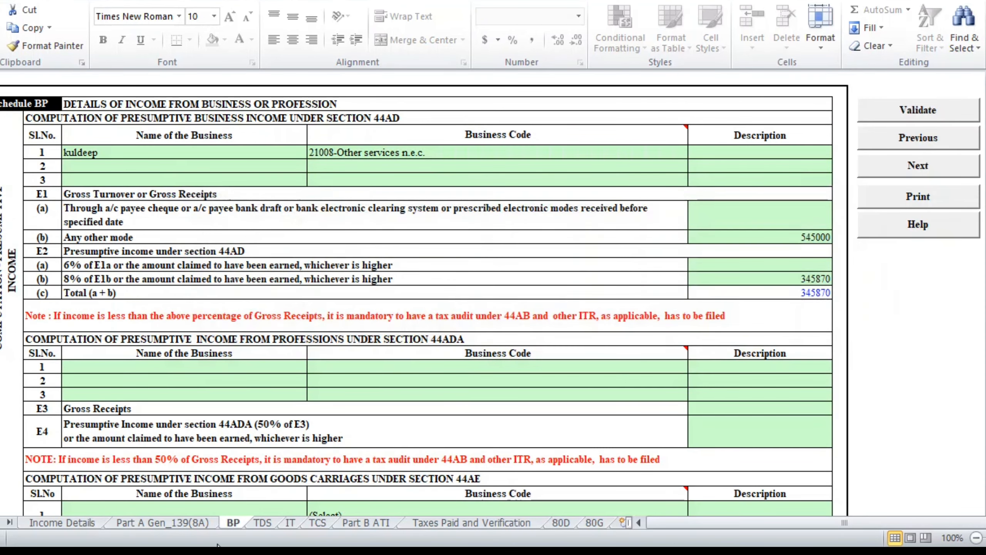
Go through the TDS1 and TDS2(i) tables on the TDS sheet, leave them blank, and validate the sheet.
left_click(262, 522)
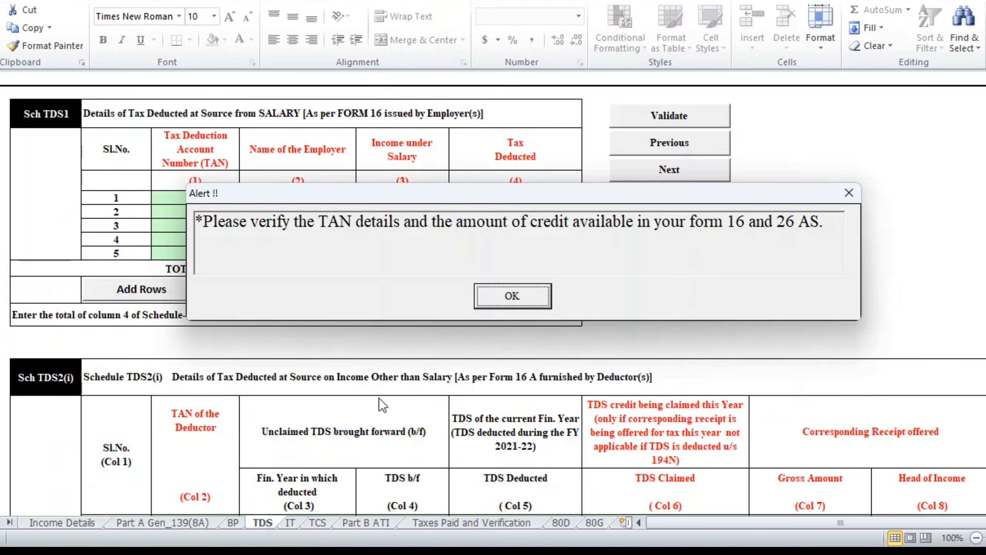
left_click(501, 298)
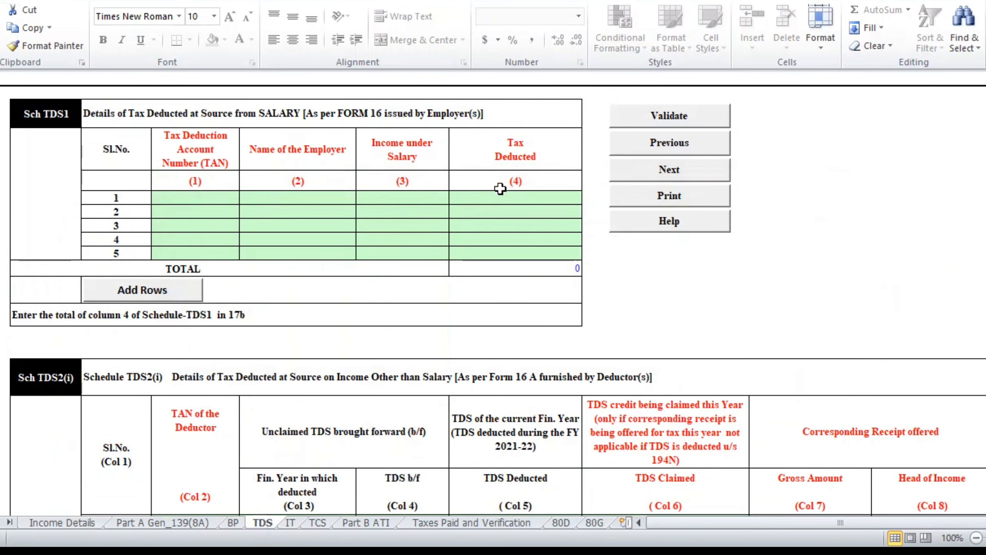
scroll(246, 204, "down", 4)
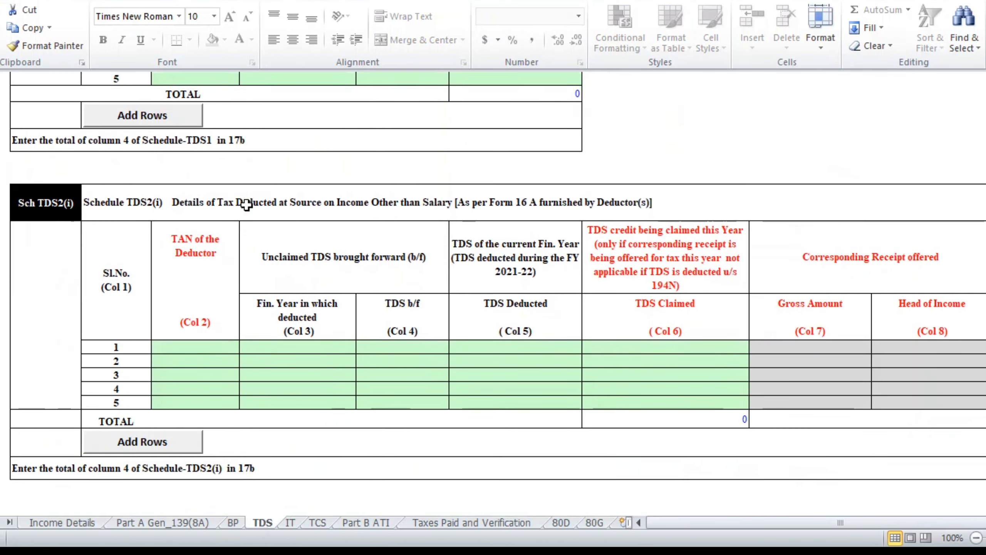
scroll(246, 205, "up", 4)
left_click(675, 120)
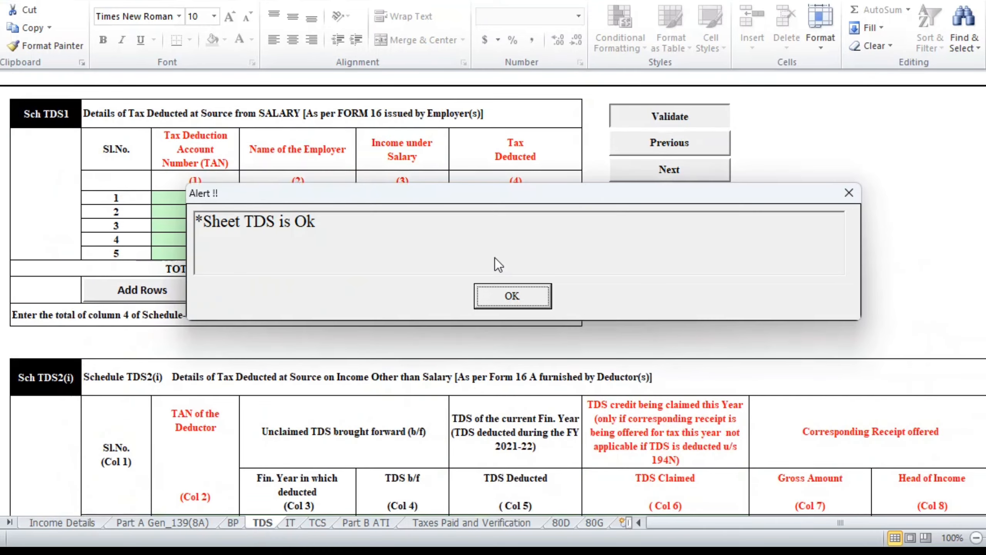
left_click(518, 287)
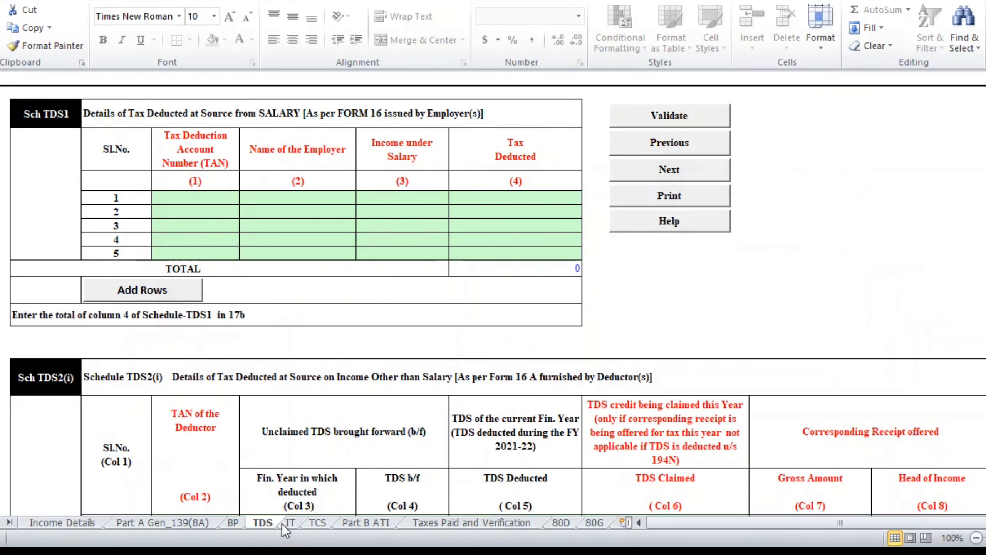
Validate the IT sheet for advance tax and self-assessment tax payments with no challan rows filled in.
left_click(286, 522)
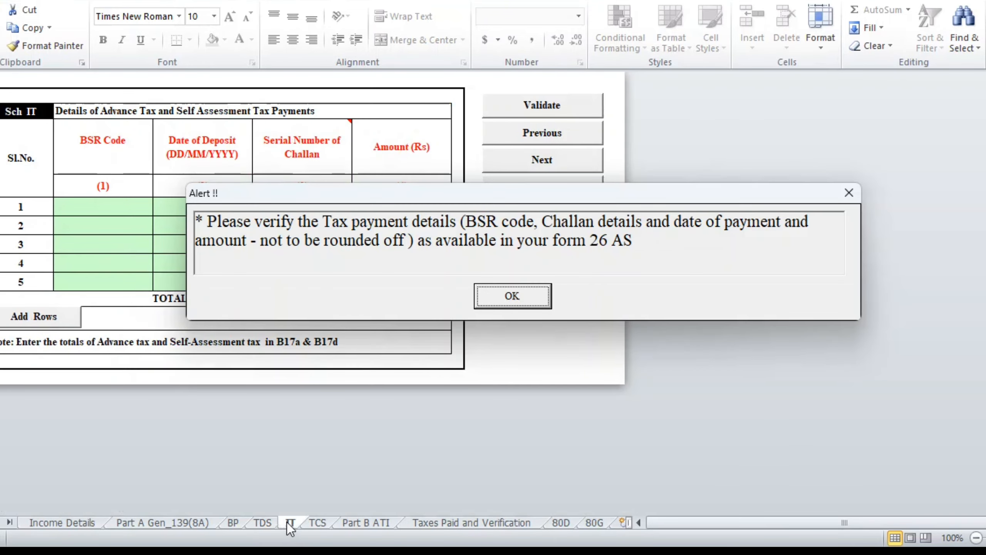
left_click(505, 295)
left_click(646, 343)
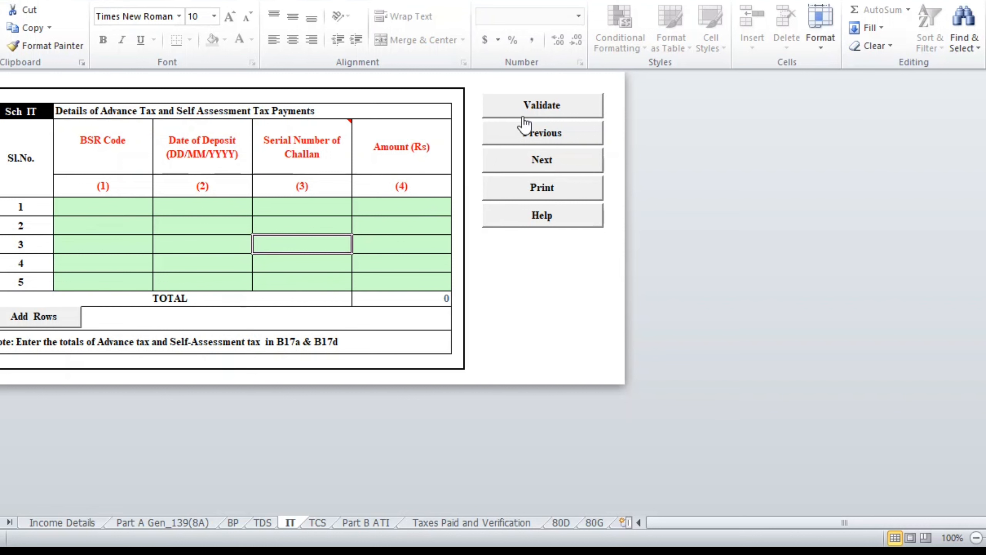
left_click(539, 105)
left_click(509, 295)
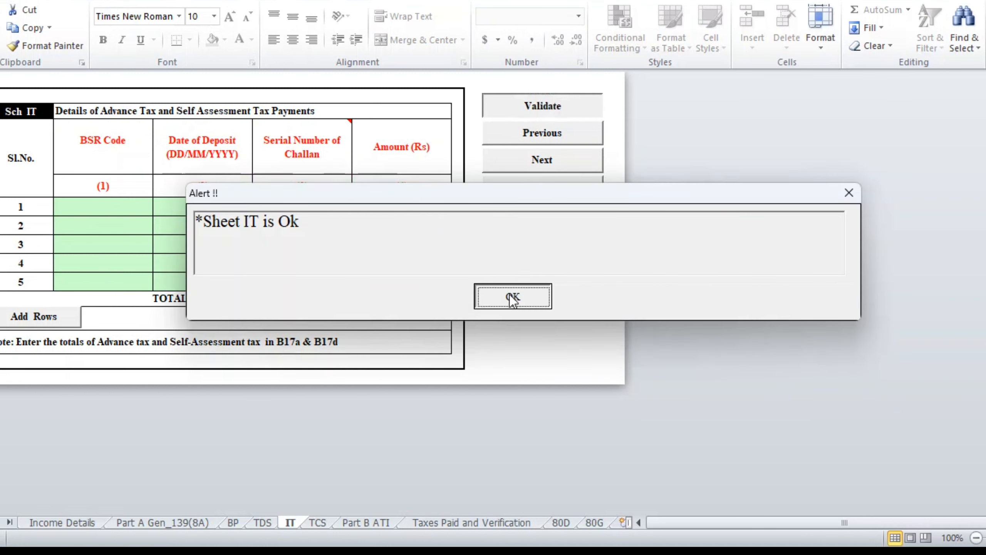
Validate the TCS sheet with no tax collected at source entries.
left_click(318, 522)
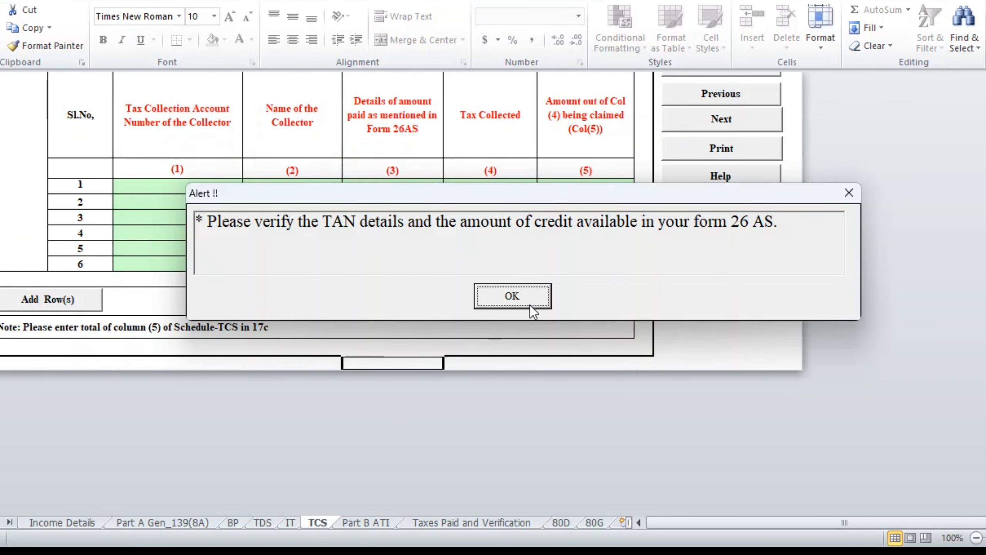
left_click(504, 295)
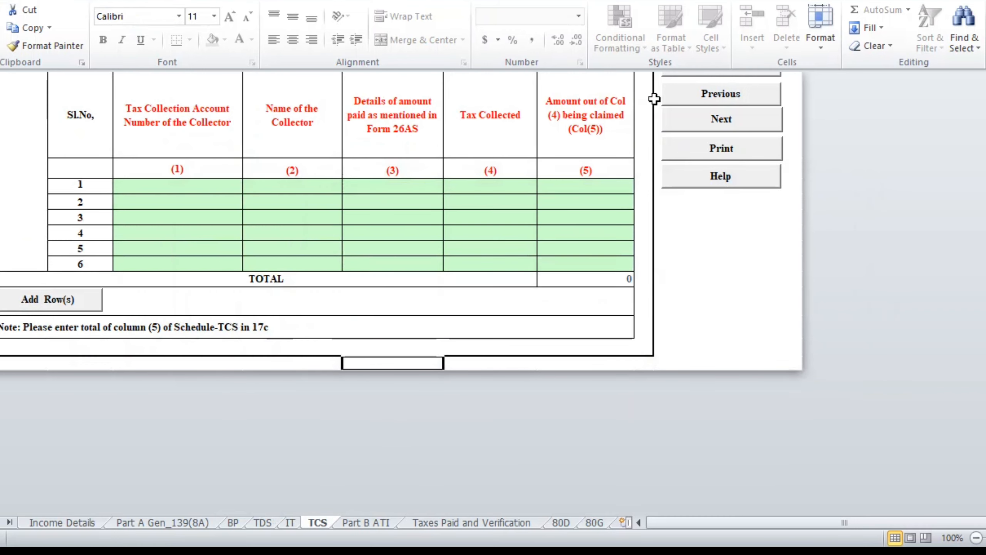
scroll(718, 112, "up", 1)
left_click(718, 111)
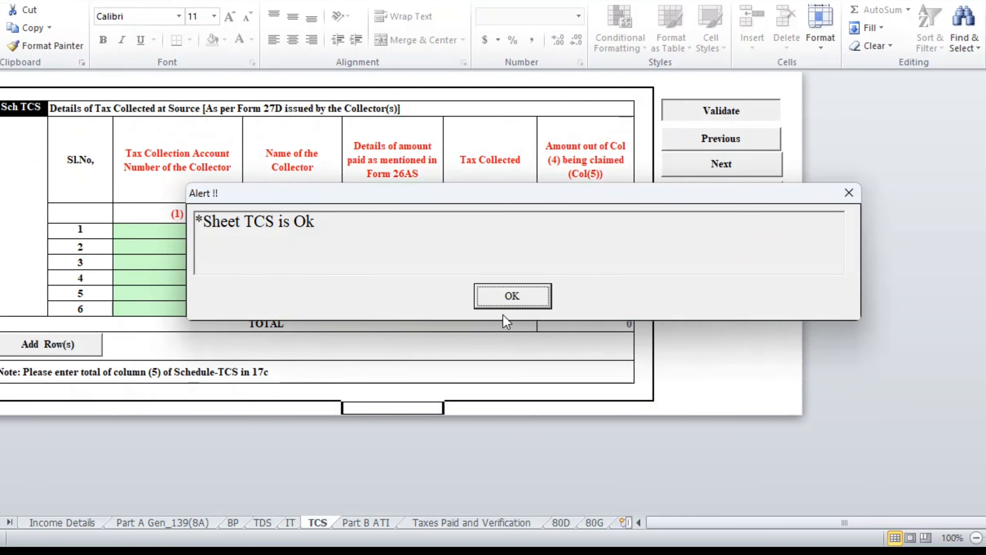
left_click(512, 296)
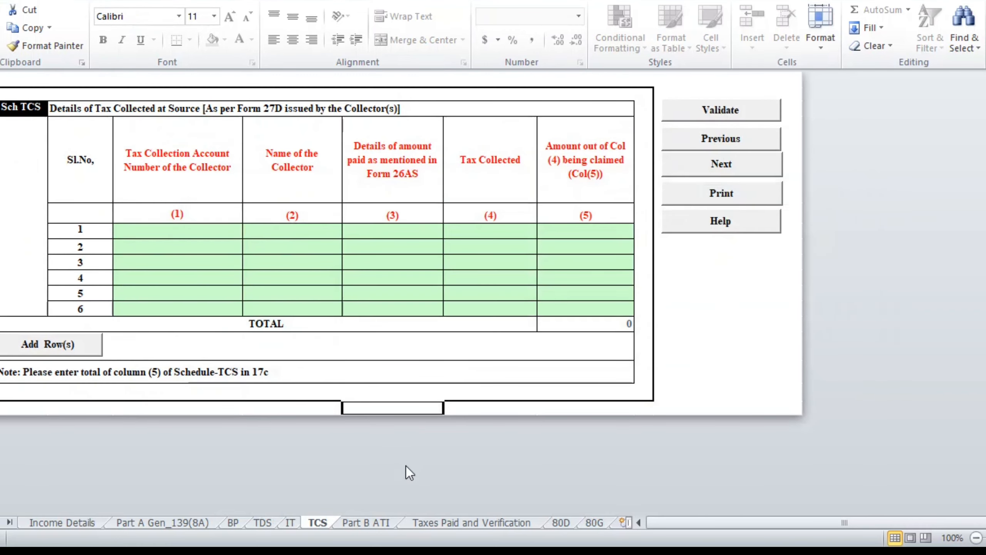
Examine the Part B ATI computation and its tax payment tables, especially the section 140B rows for BSR code, deposit date, challan serial number and amount.
left_click(376, 517)
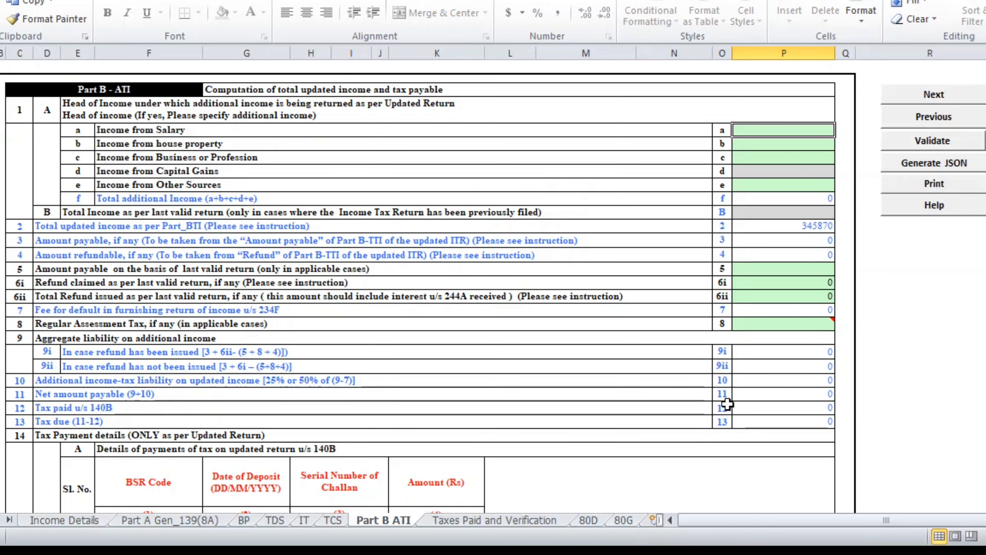
scroll(727, 404, "down", 5)
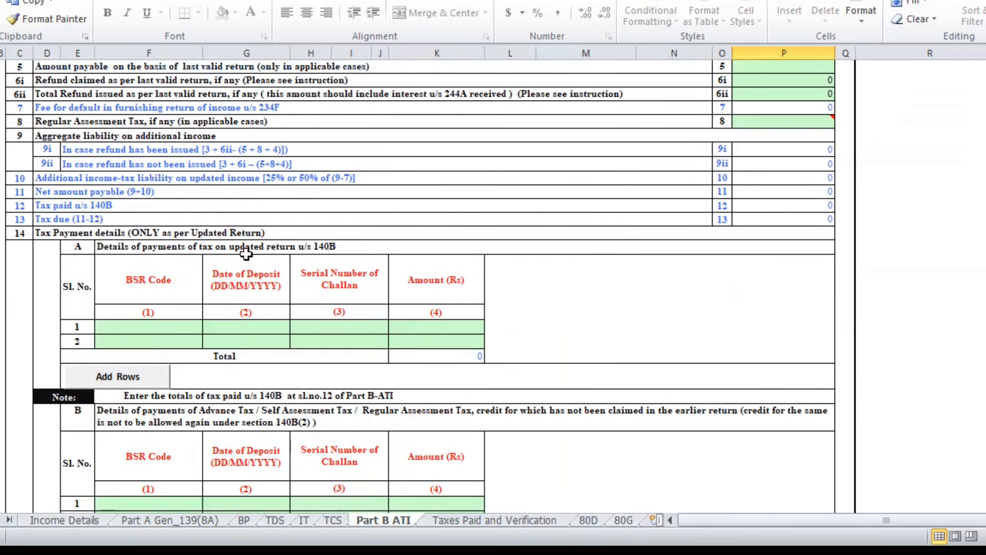
left_click(246, 246)
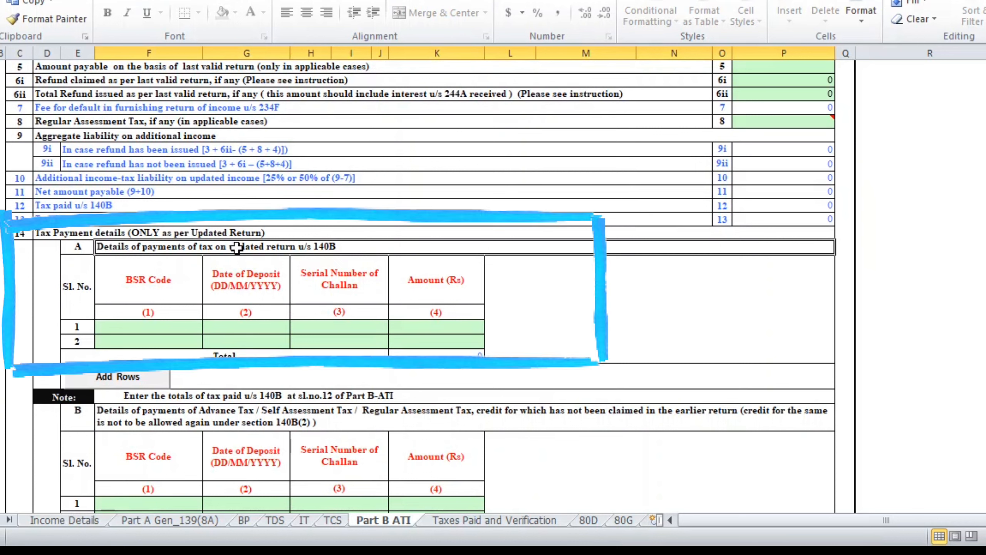
left_click(150, 326)
key("Right")
key("Right")
key("Right")
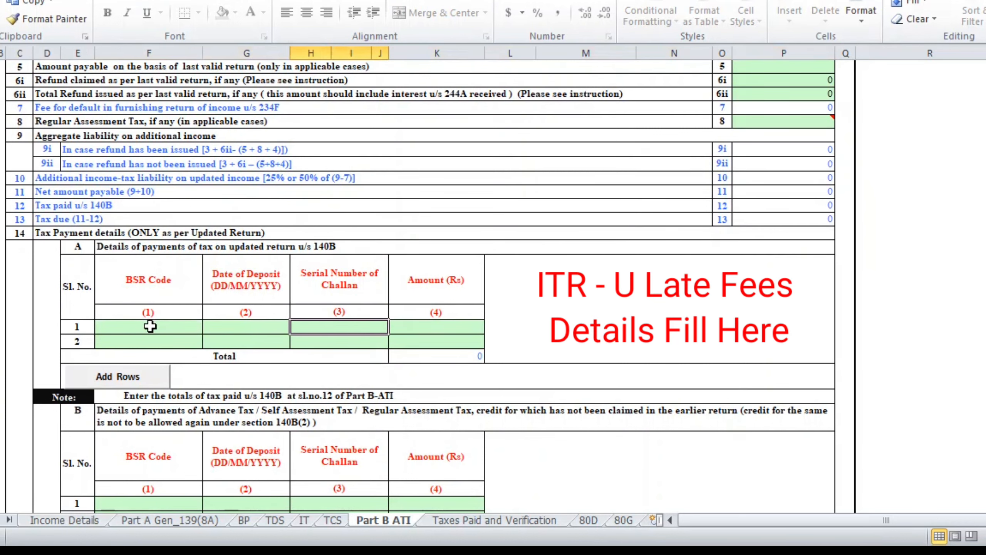
key("Left")
key("Left")
key("Left")
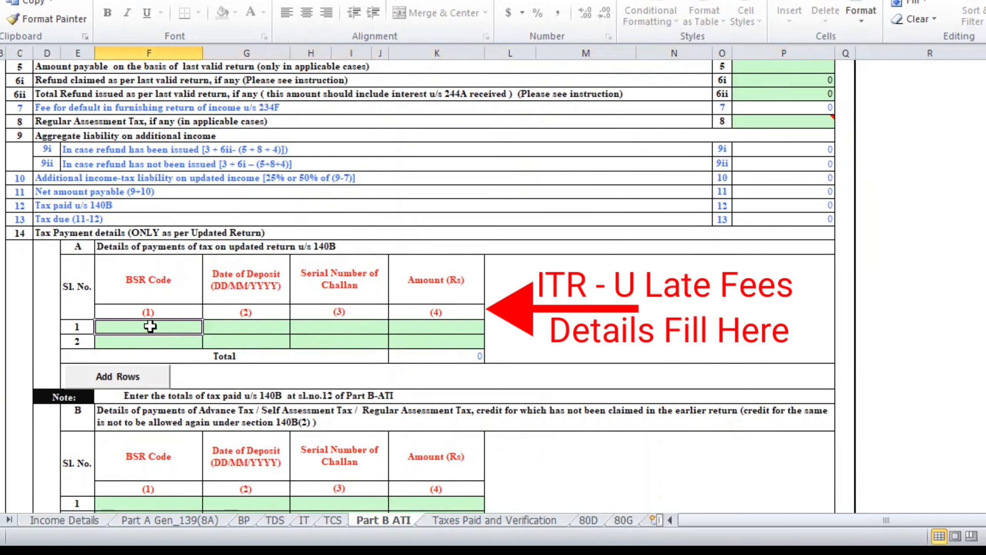
key("Right")
key("Left")
scroll(409, 340, "up", 1)
scroll(409, 341, "up", 1)
scroll(409, 340, "down", 5)
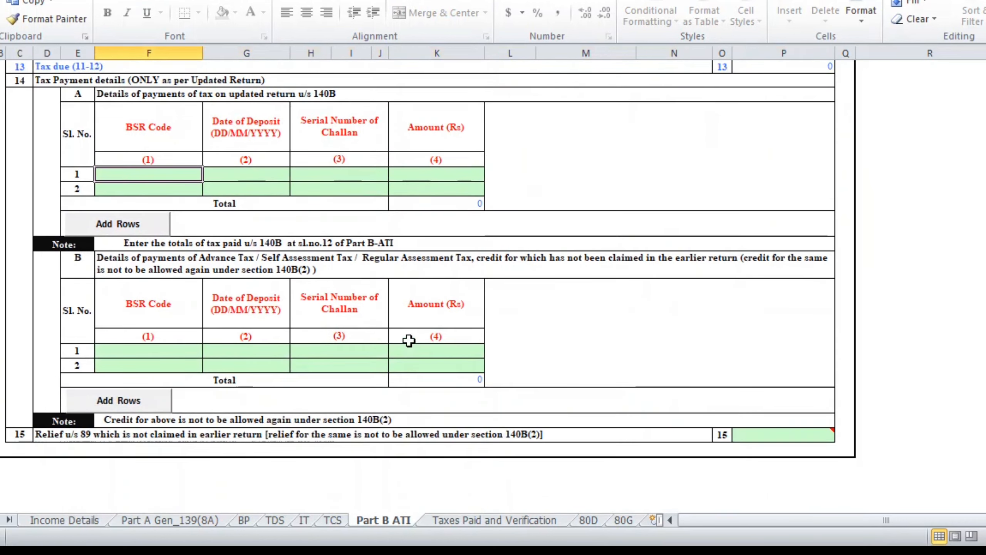
scroll(408, 341, "up", 2)
Fill in the place in the verification section of the Taxes Paid and Verification sheet, and validate the sheet.
left_click(478, 519)
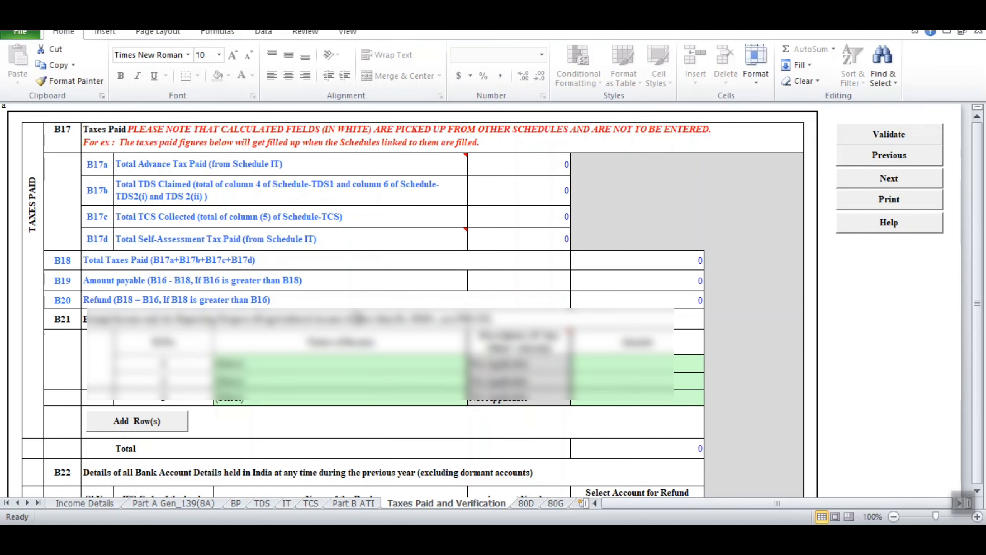
scroll(356, 318, "down", 6)
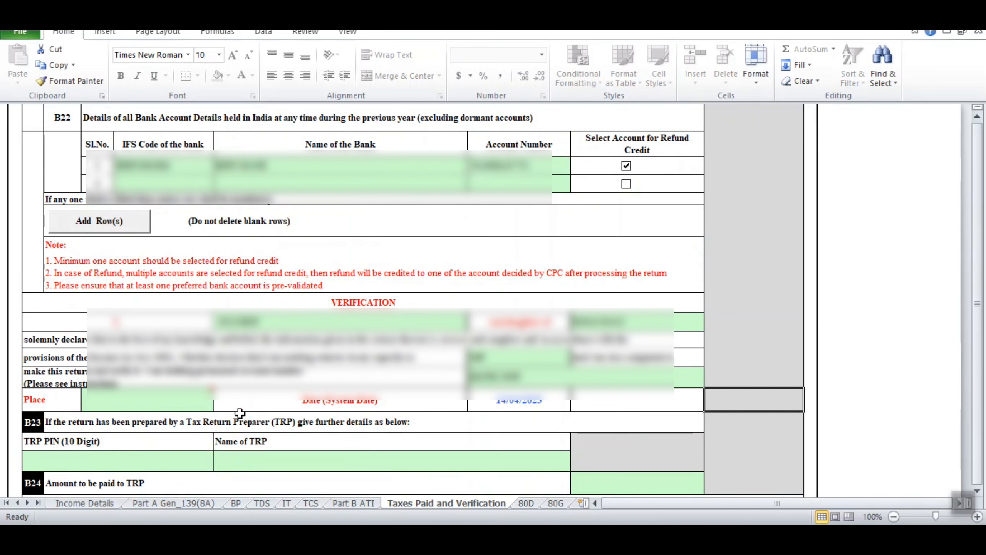
mouse_move(139, 401)
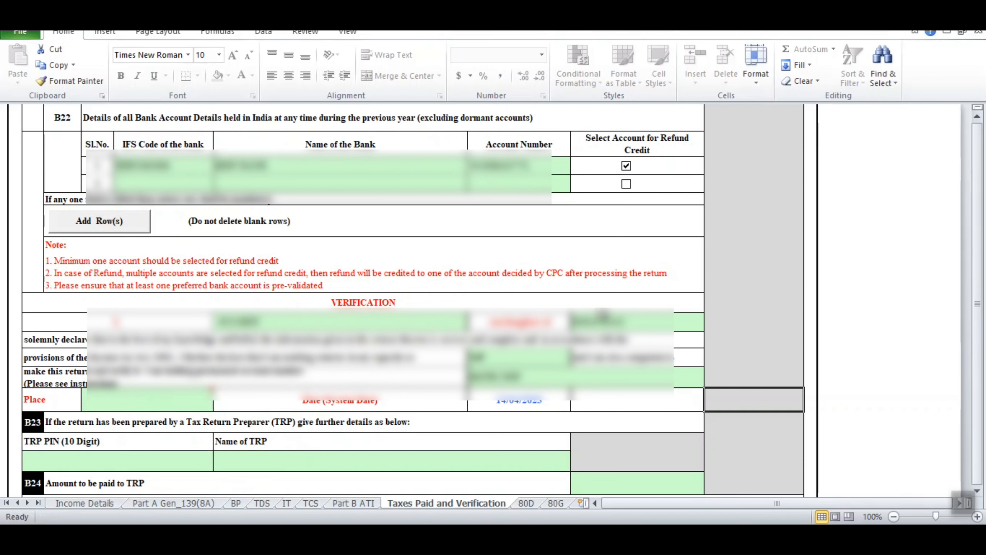
left_click(136, 401)
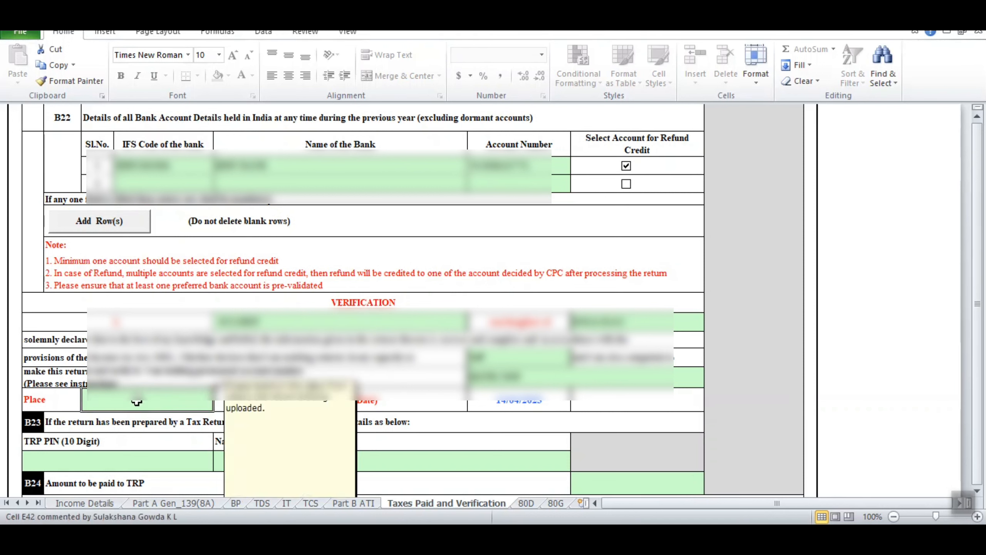
type("B")
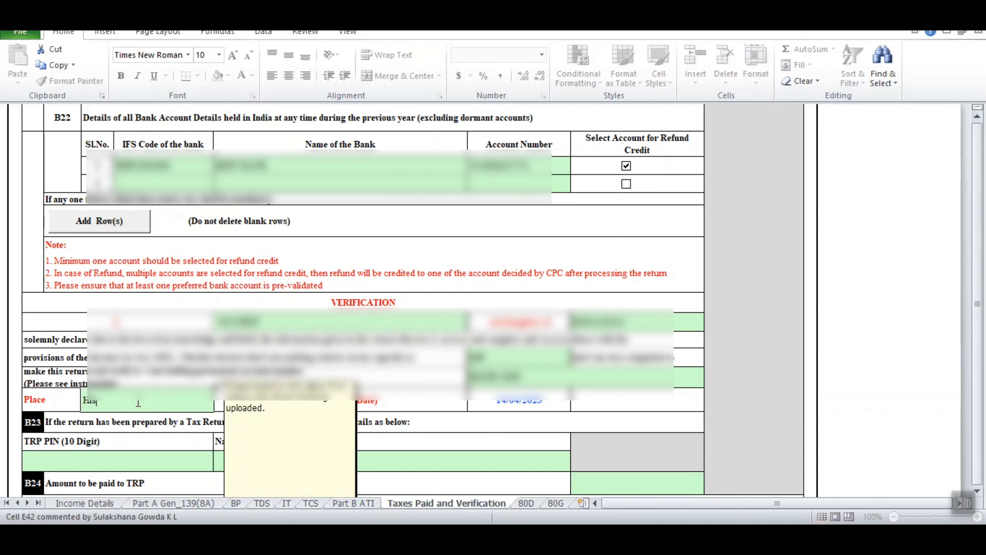
key("Return")
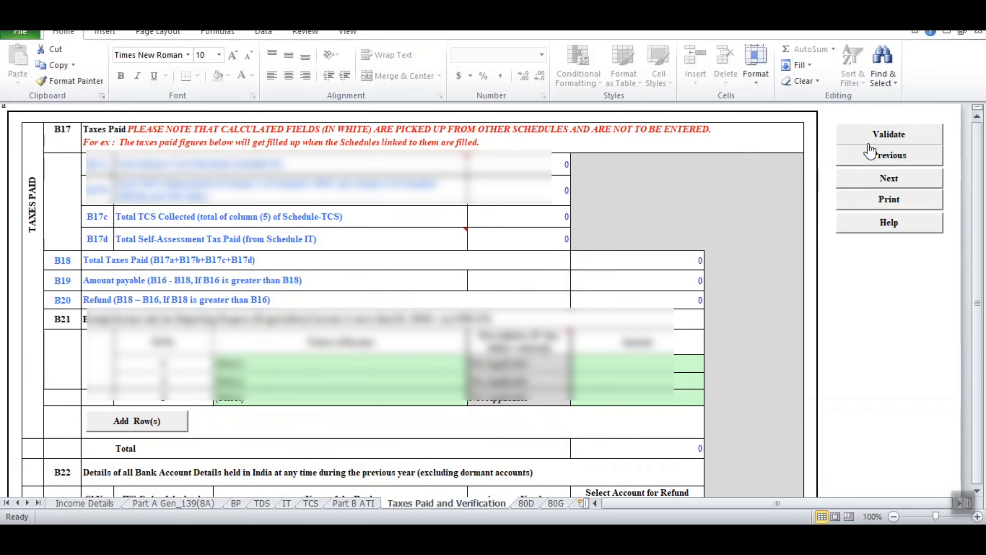
left_click(879, 138)
left_click(480, 302)
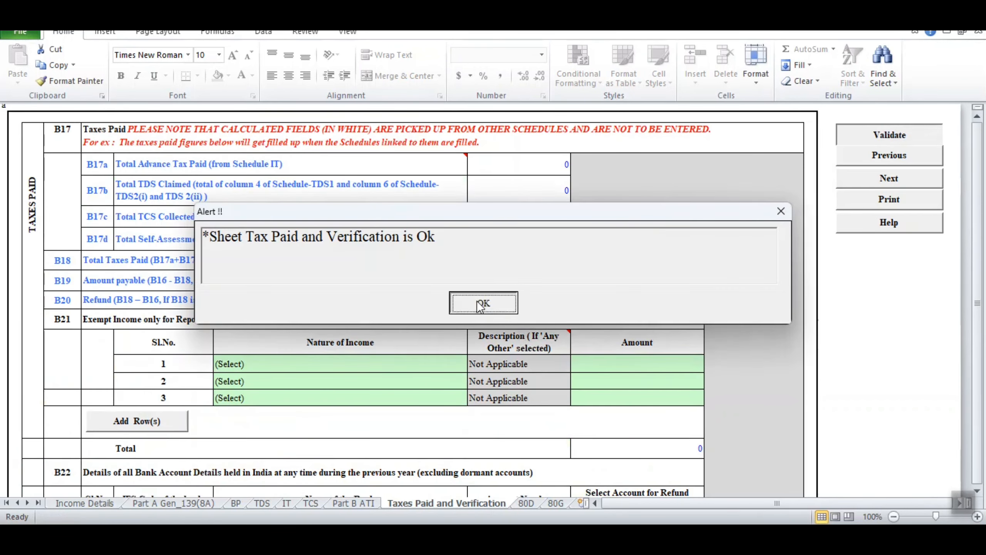
In Schedule 80D, check the senior citizen options, keep Not Claiming for Self/Family and Not claiming for Parents, and validate the sheet.
left_click(526, 503)
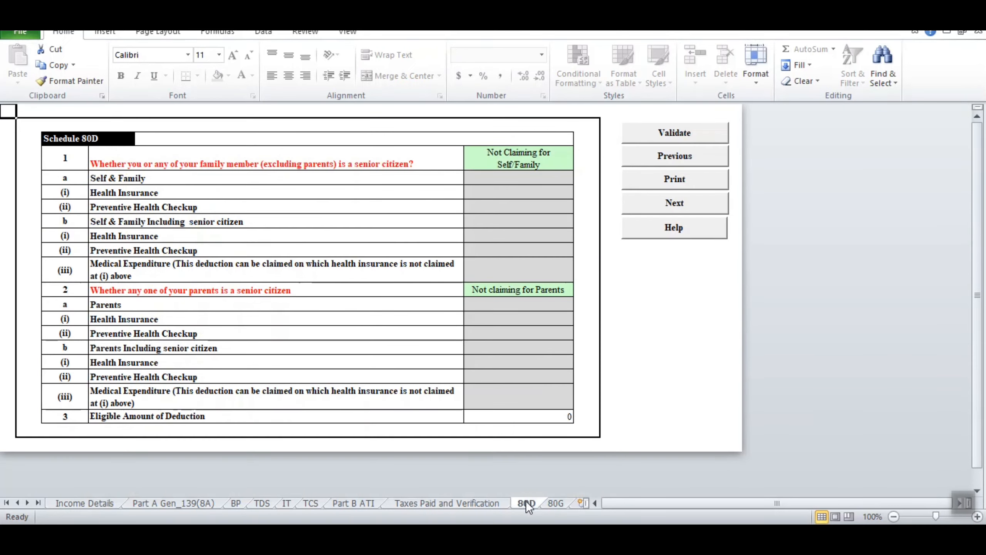
left_click(518, 159)
key("alt+Down")
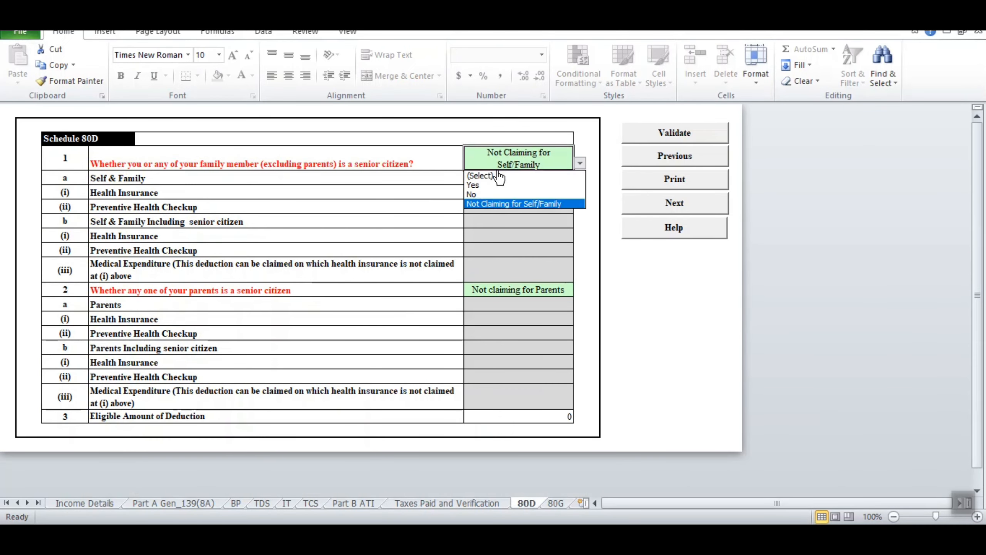
left_click(394, 198)
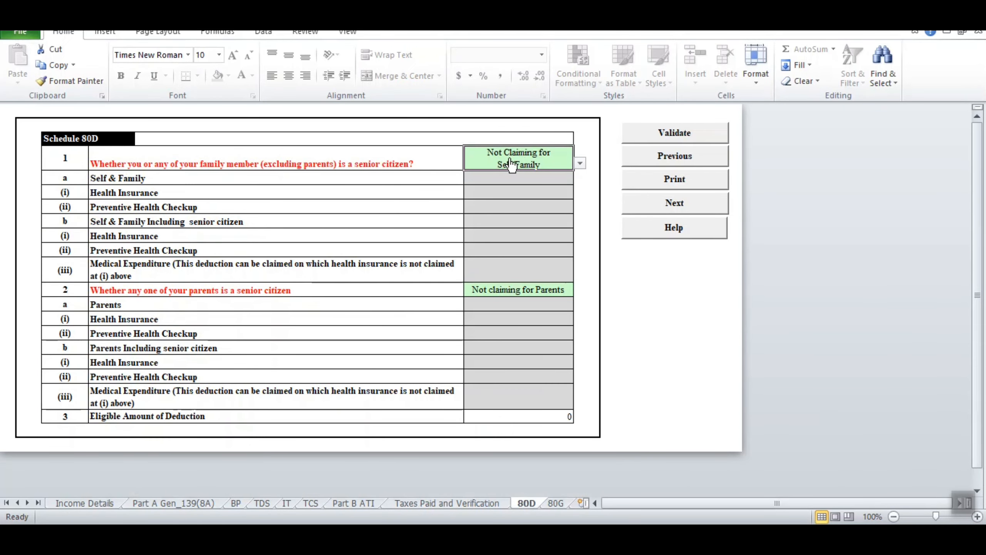
key("alt+Down")
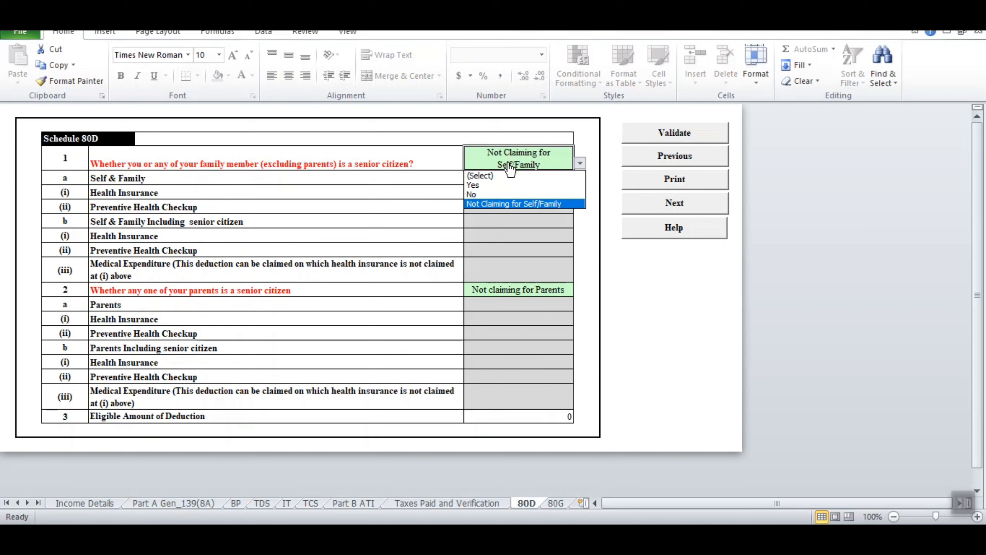
left_click(509, 169)
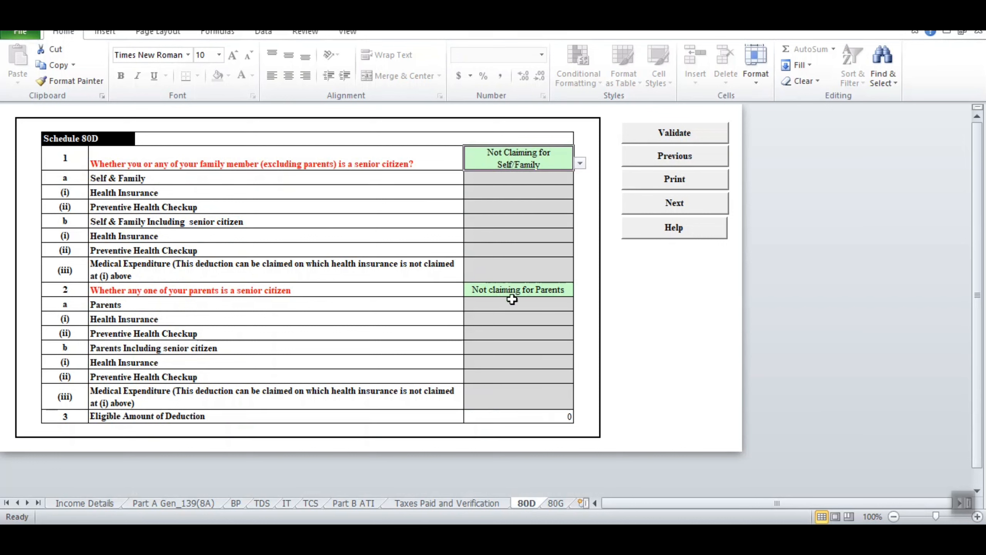
left_click(522, 289)
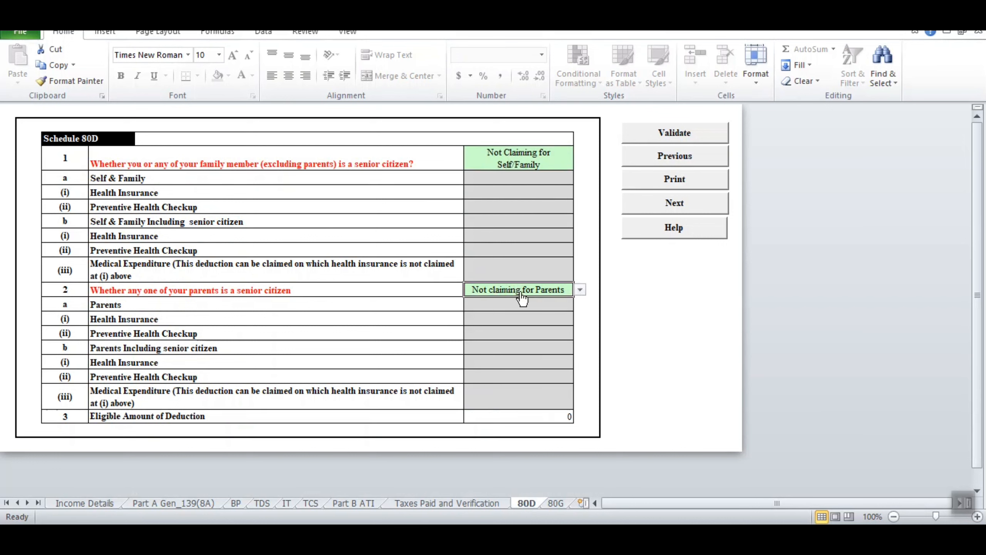
key("alt+Down")
left_click(522, 294)
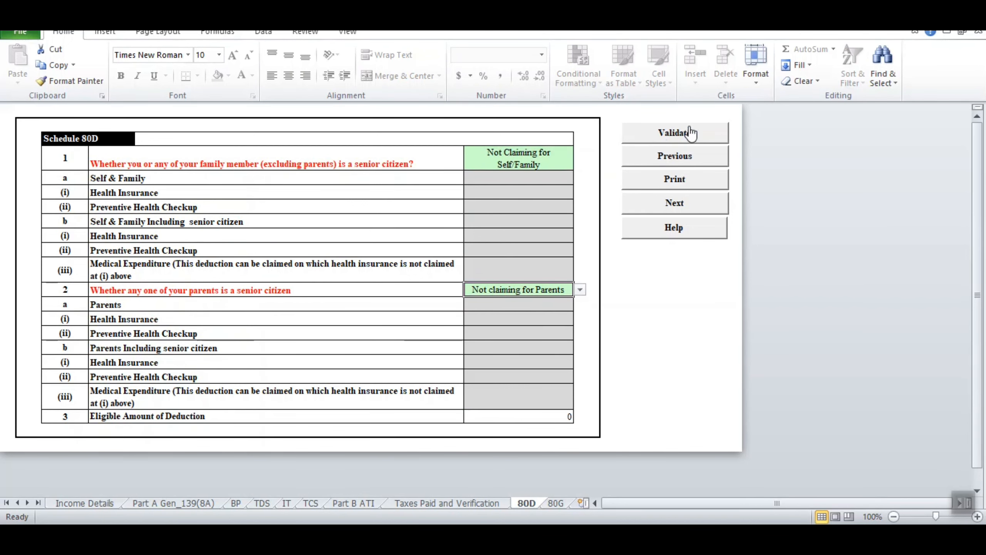
left_click(676, 138)
left_click(497, 304)
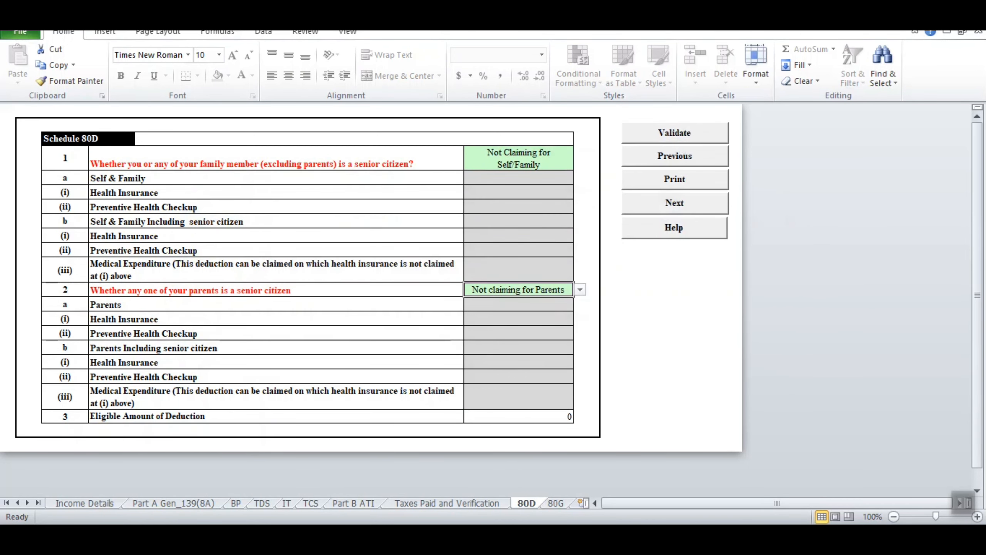
Look through the donation tables of Schedule 80G for deductions under section 80G.
left_click(555, 502)
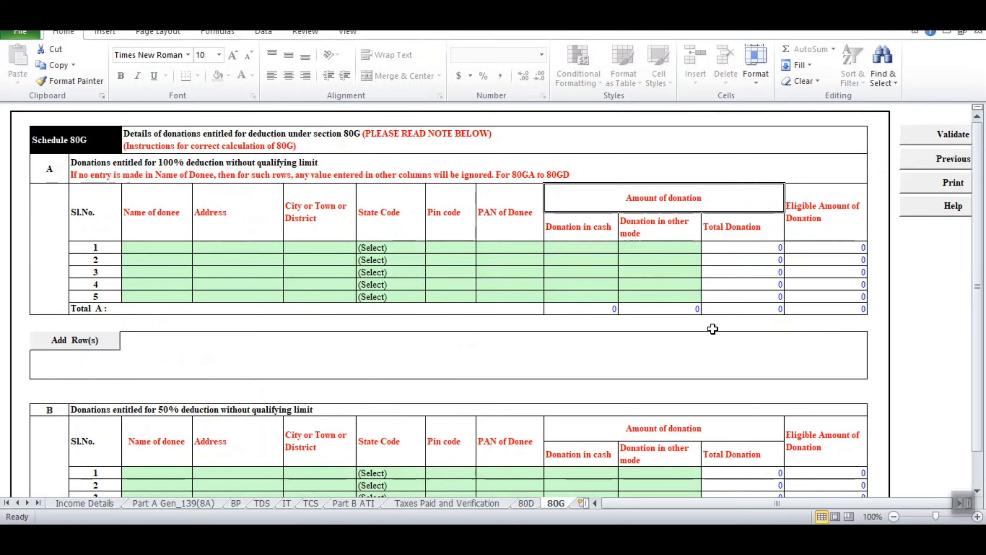
scroll(423, 230, "down", 1)
scroll(423, 230, "down", 3)
scroll(424, 230, "up", 4)
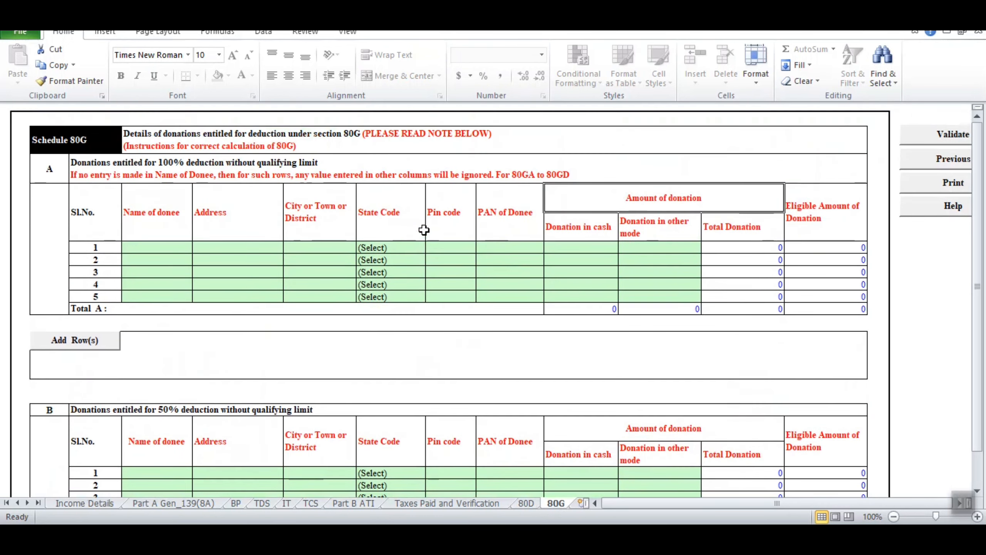
Validate Schedule 80G and run the tax calculation from the Income Details sheet.
left_click(936, 136)
left_click(469, 307)
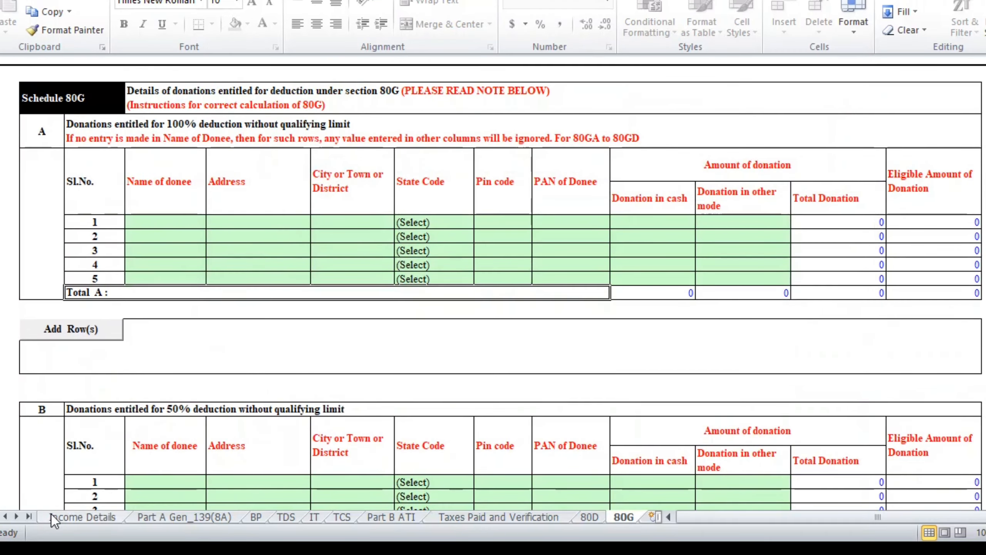
left_click(53, 514)
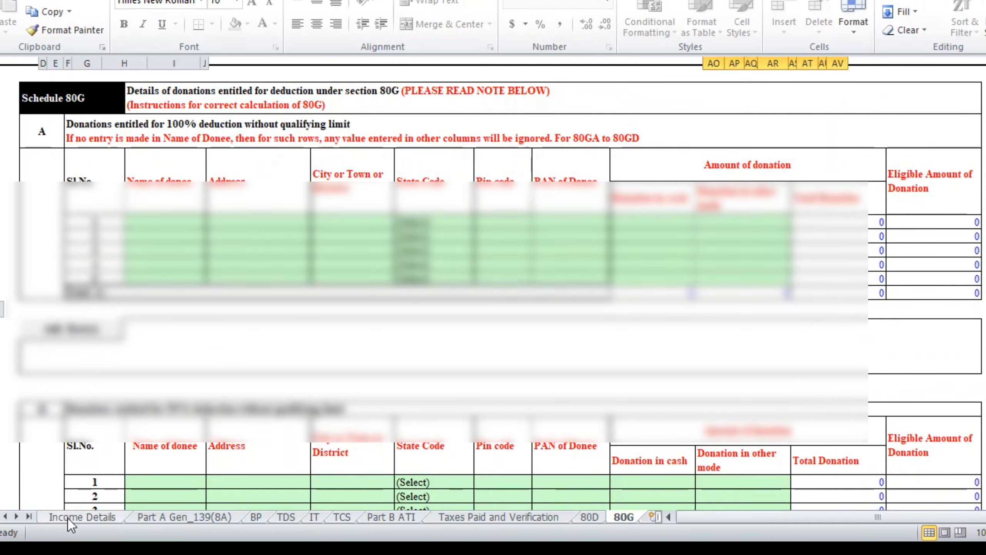
left_click(897, 150)
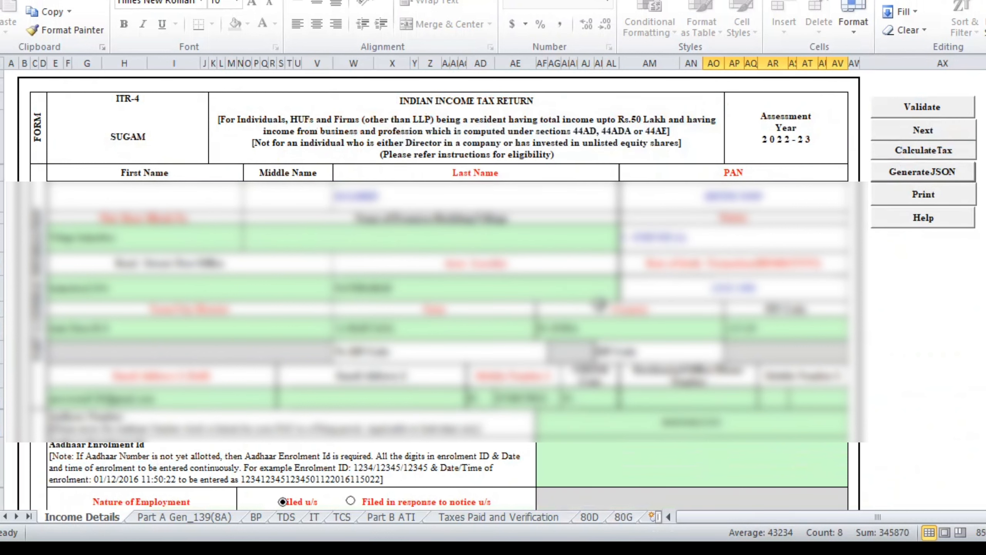
Check the Part B ATI tax computation, and generate the return's JSON file from the Income Details sheet.
left_click(406, 516)
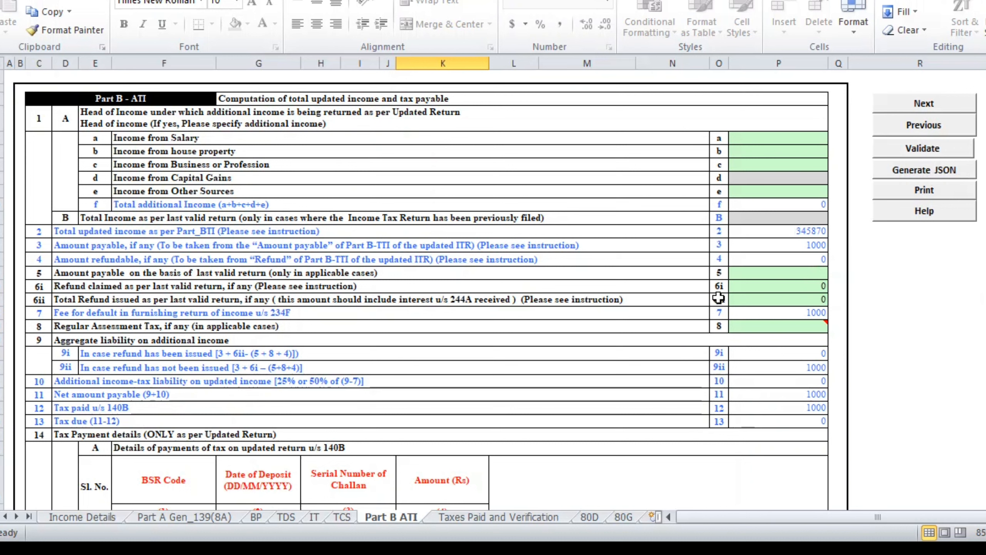
left_click(93, 521)
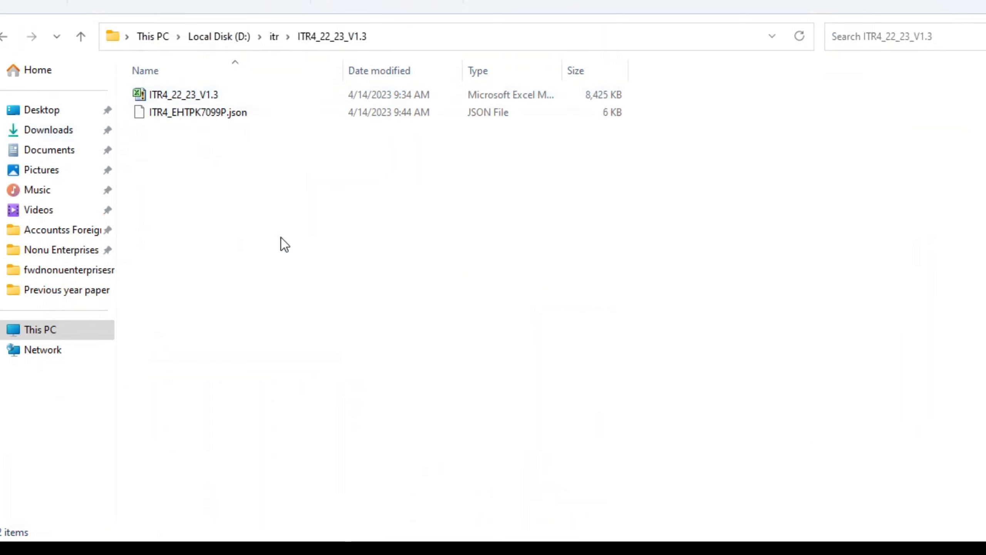
Switch to the income tax e-Filing portal in the browser and start filing an income tax return.
left_click(271, 548)
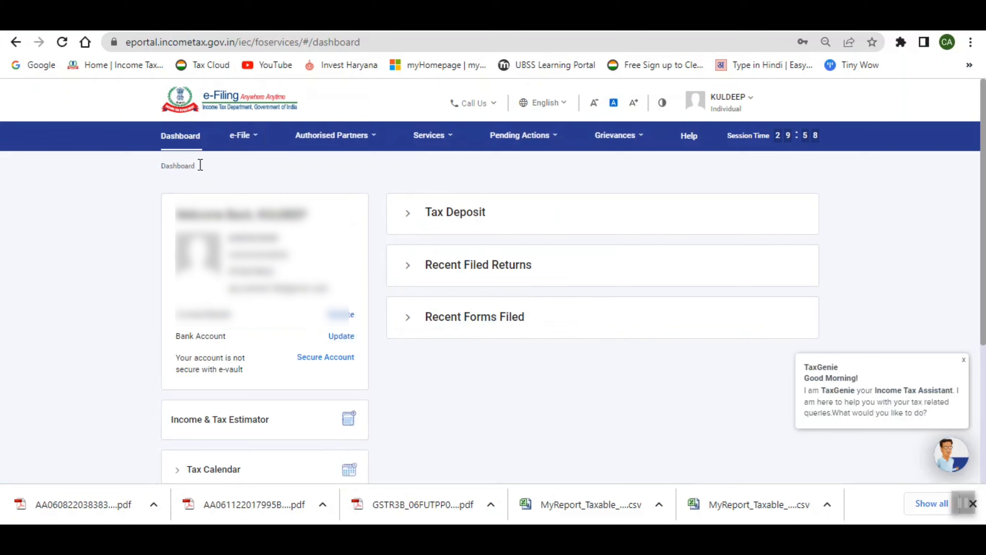
left_click(272, 93)
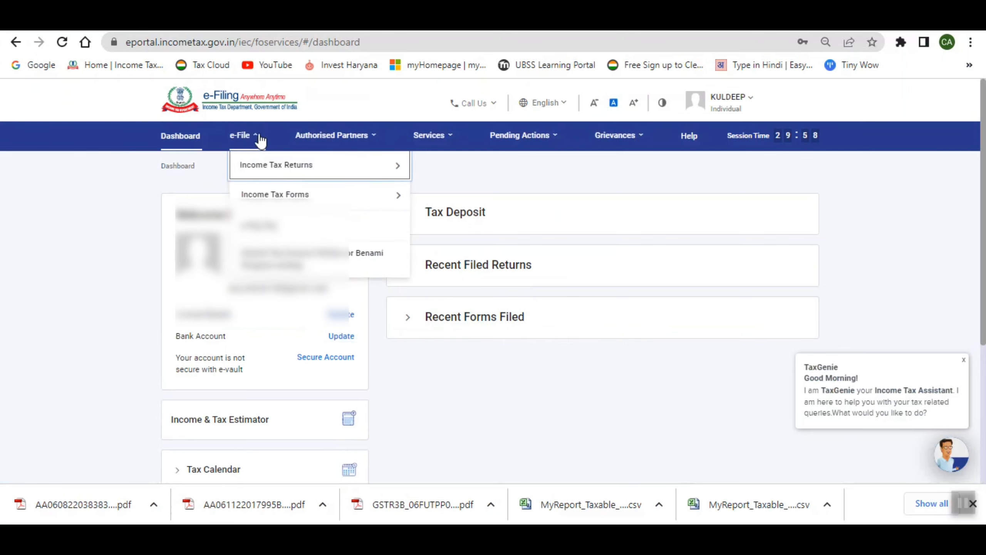
mouse_move(285, 124)
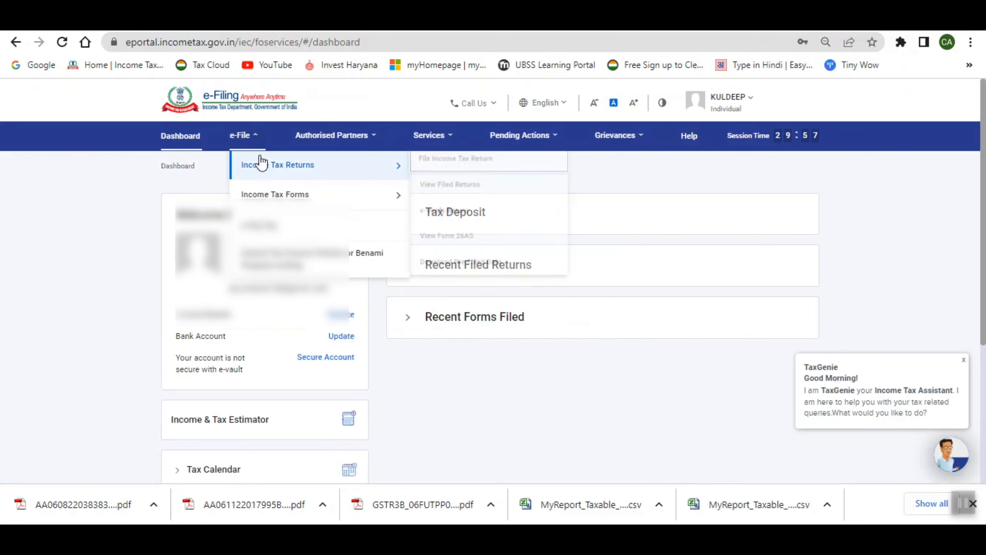
left_click(431, 164)
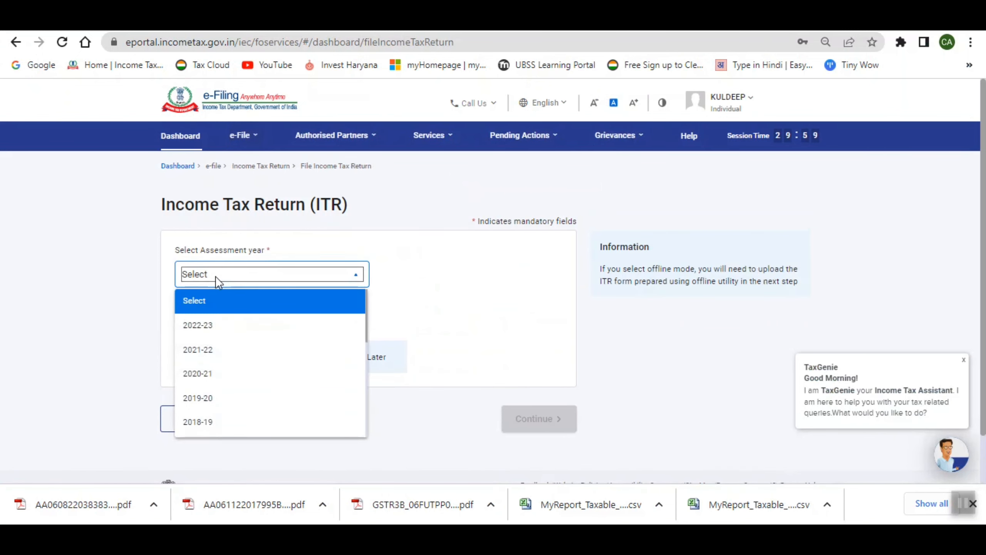
Set assessment year 2022-23, filing type 139(8A) - Updated Return, No for audit u/s 44AB or political party, and ITR type ITR-4.
left_click(219, 326)
left_click(273, 332)
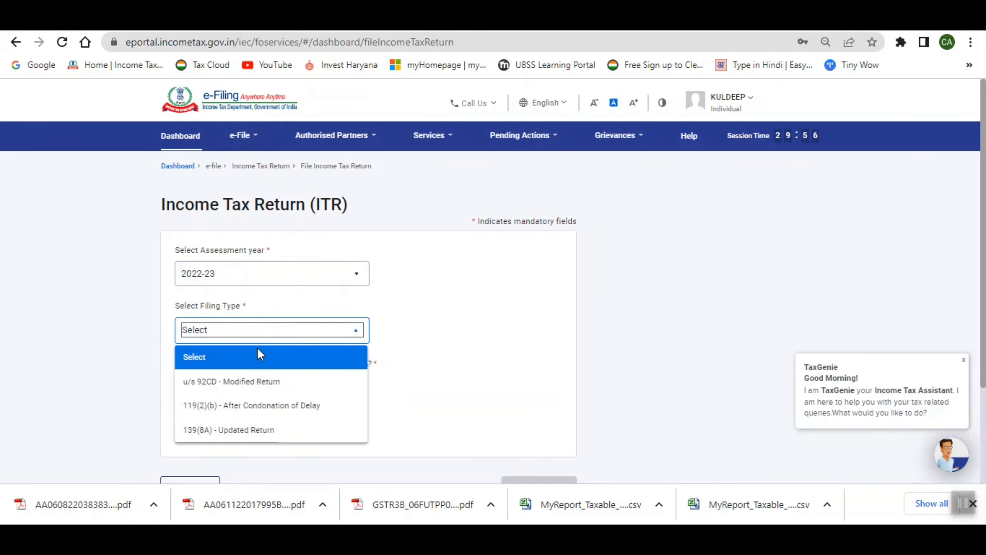
left_click(243, 429)
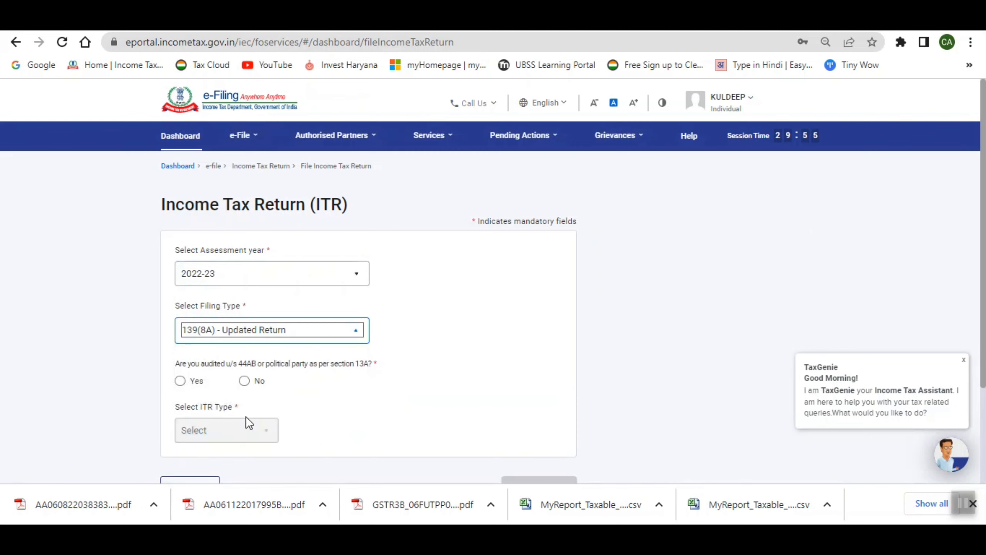
left_click(245, 380)
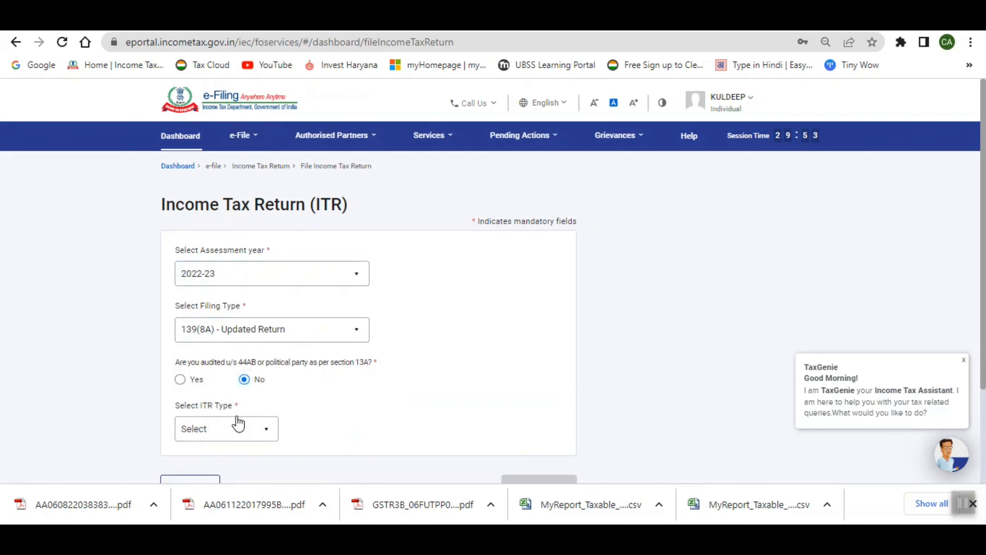
left_click(230, 429)
left_click(213, 425)
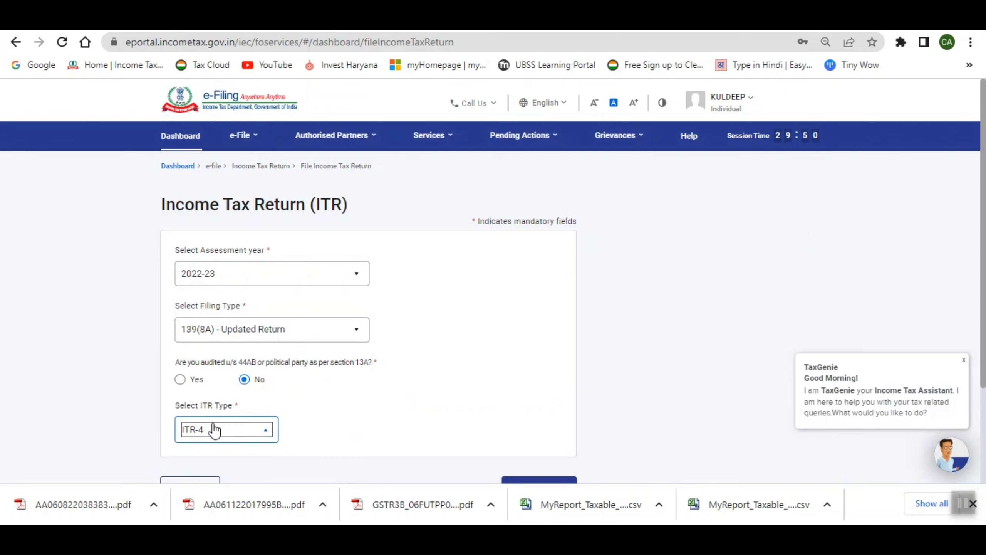
Continue the filing, confirm the section 139(8A) conditions, and attach the generated ITR-4 JSON file.
left_click(515, 478)
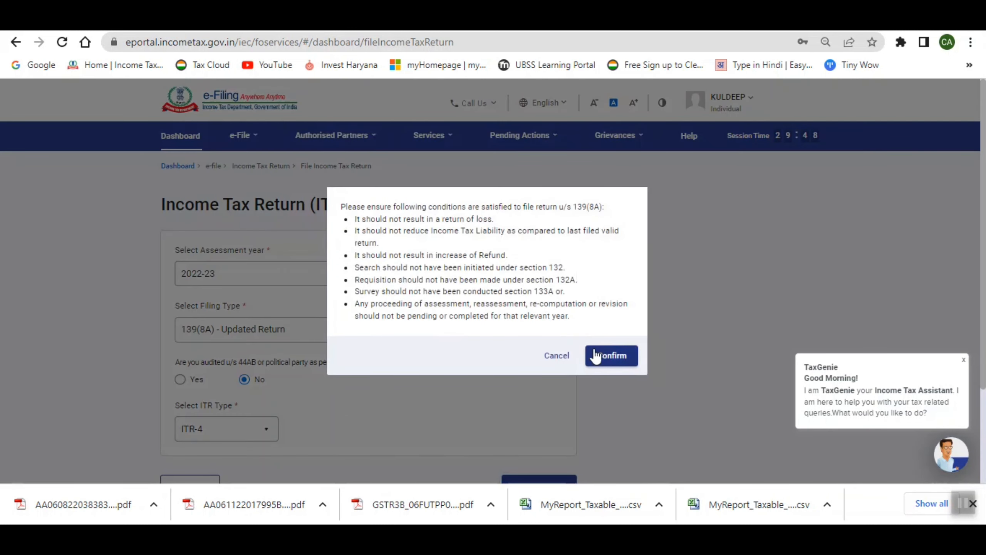
left_click(596, 355)
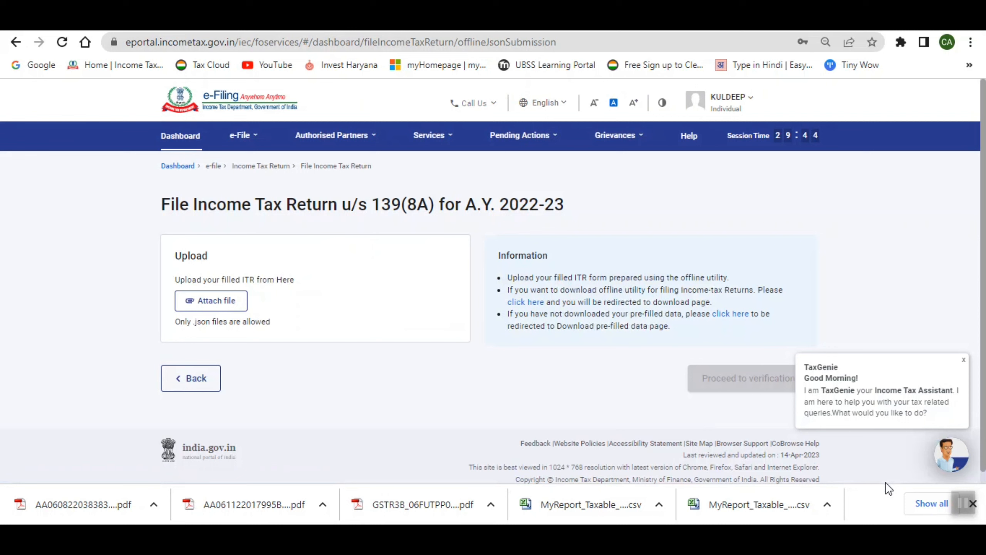
left_click(214, 306)
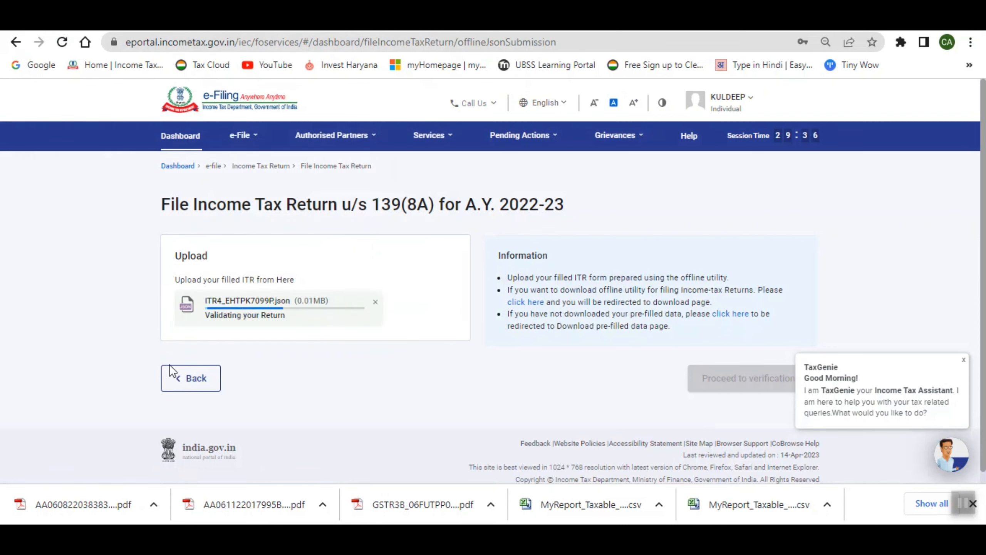